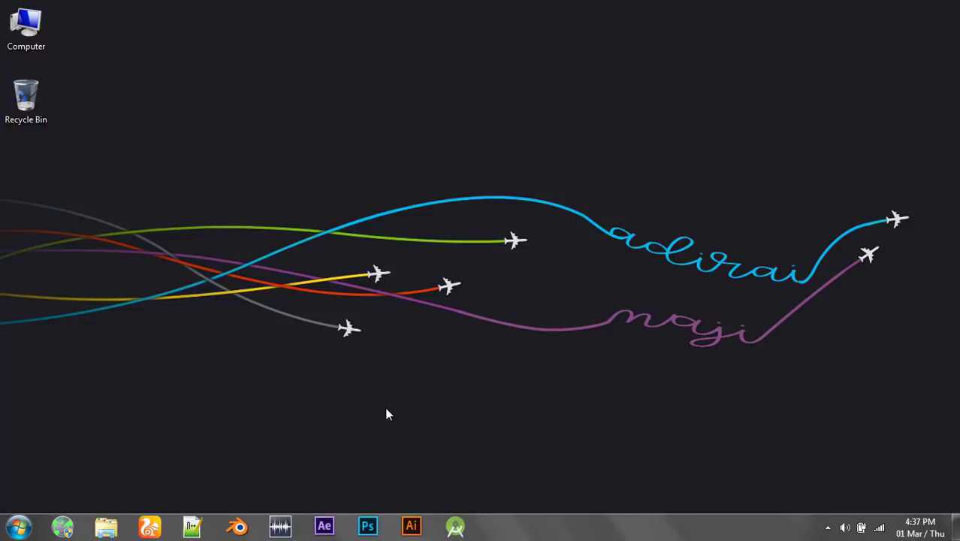
# Download the 13.76 MB Tamil Unicode fonts RAR from the pasted MediaFire link into Tamil Tut.
pyautogui.click(152, 525)
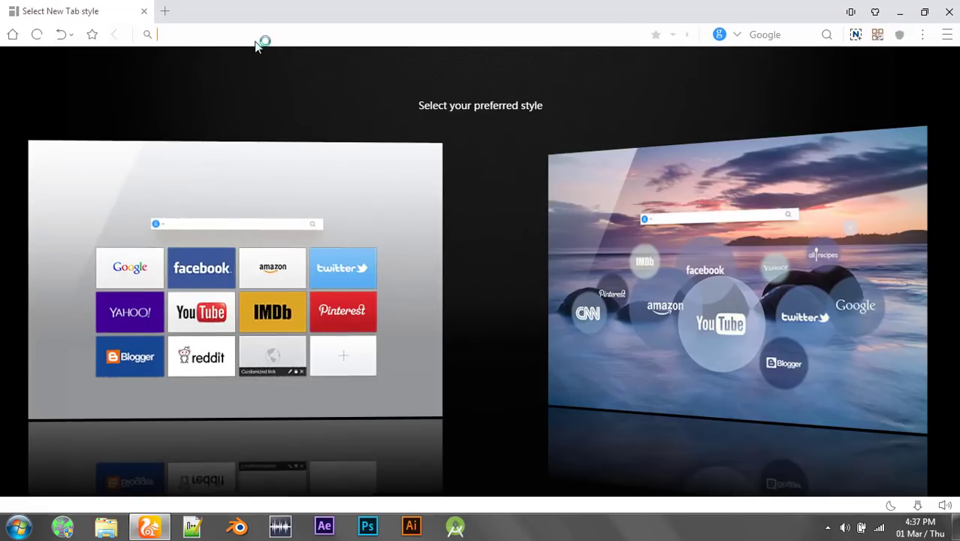
pyautogui.click(257, 36)
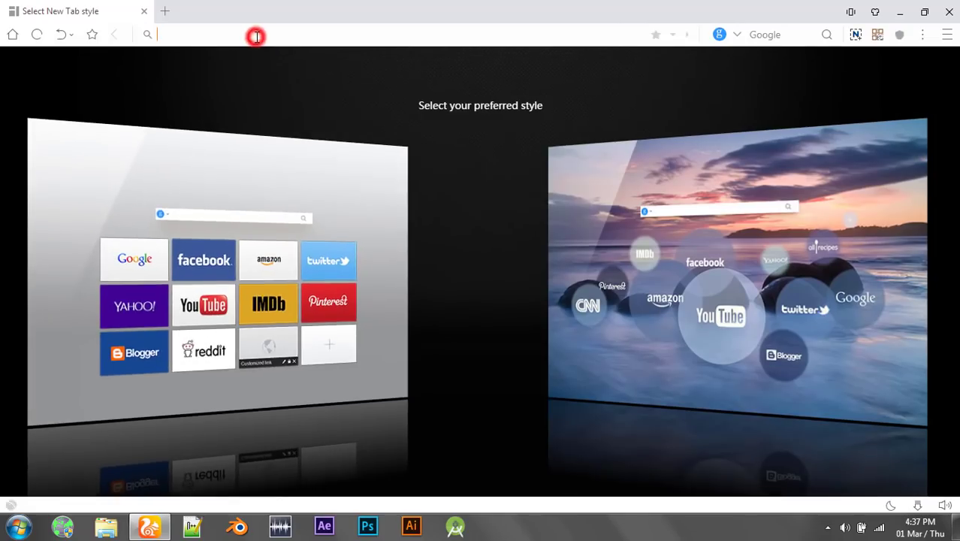
pyautogui.write('http://www.mediafire.com/file/feyuw390o4e9wb3/223+Tamil+Unicode+fonts+Renamed+By+AdiraiMaji.rar')
pyautogui.press('Return')
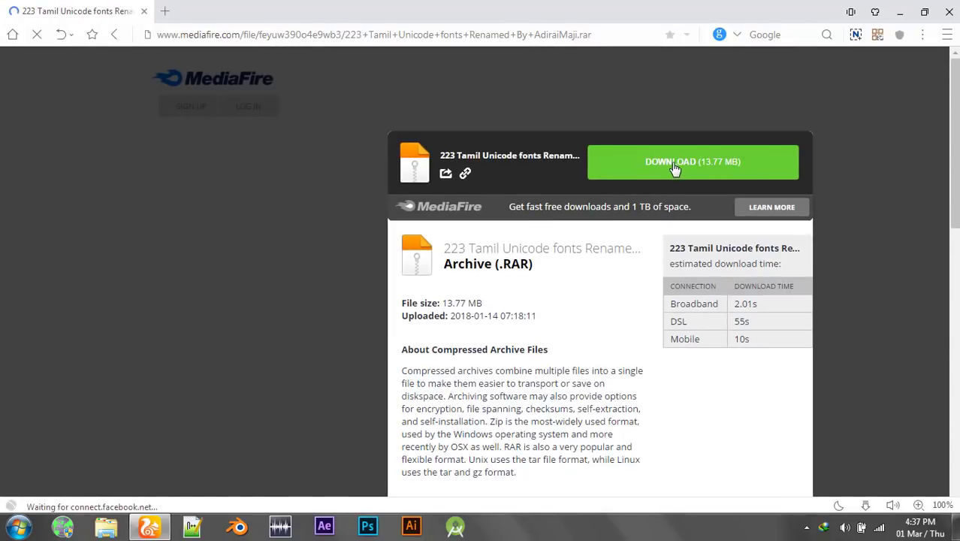
pyautogui.click(675, 163)
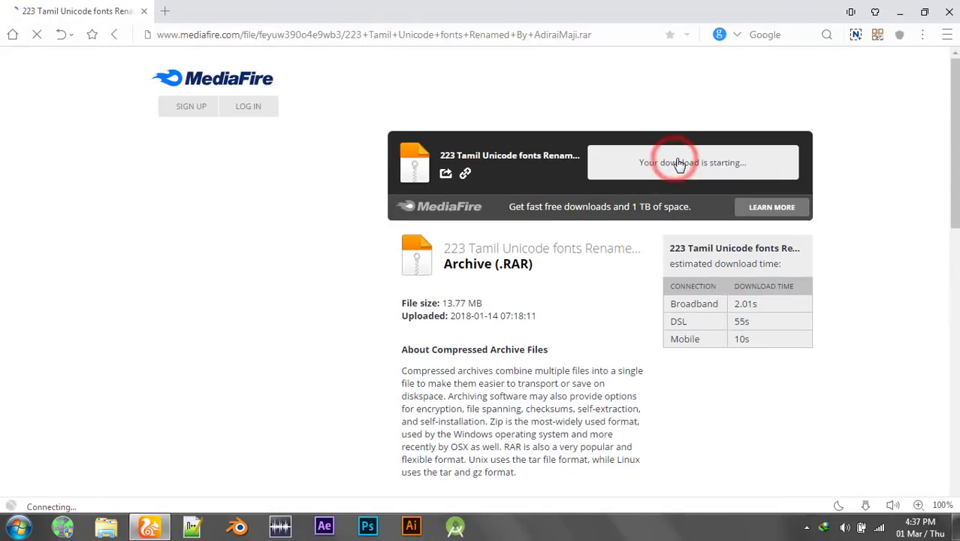
pyautogui.click(483, 326)
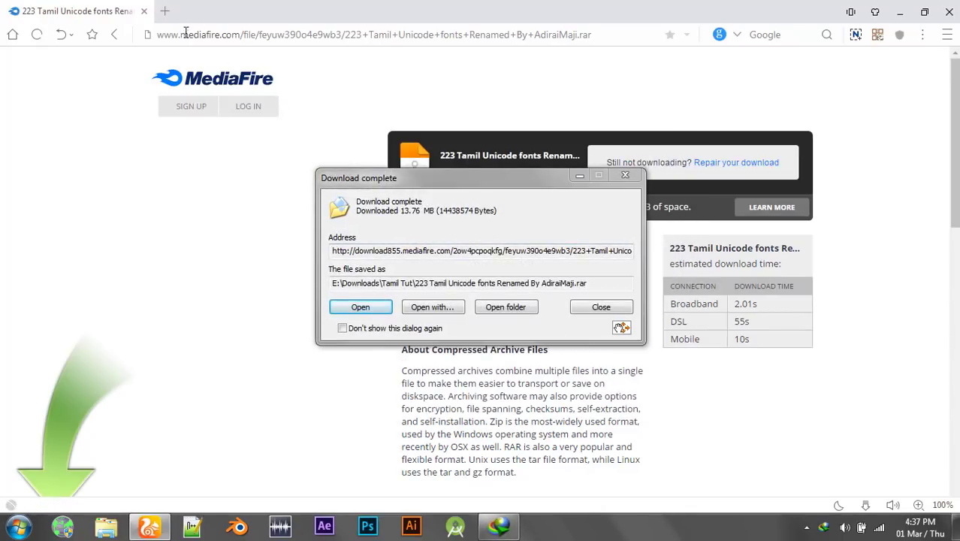
pyautogui.click(164, 11)
# Search Google for 'nhm writer' and download NHMWriterSetup2902.exe from the NHM Writer 2.9 page.
pyautogui.click(211, 32)
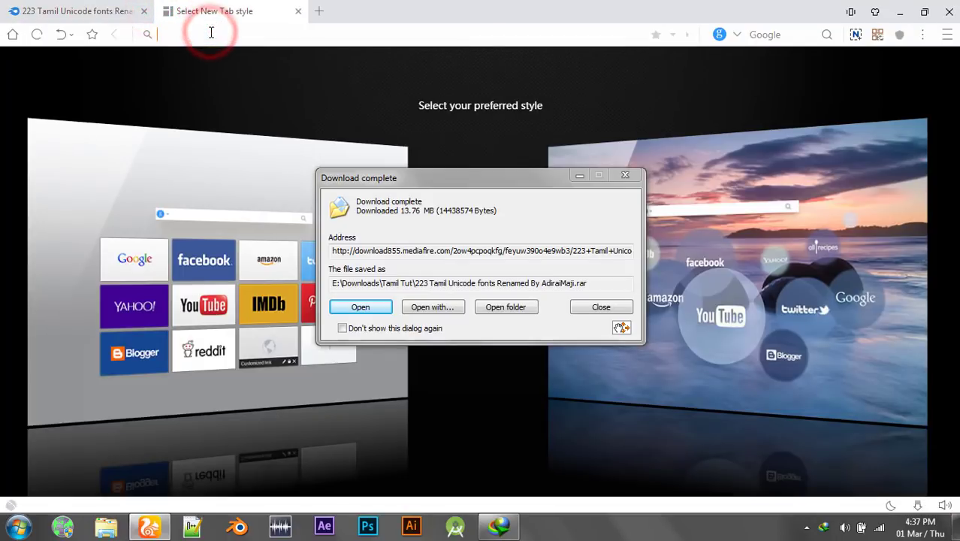
pyautogui.write('nhm writ')
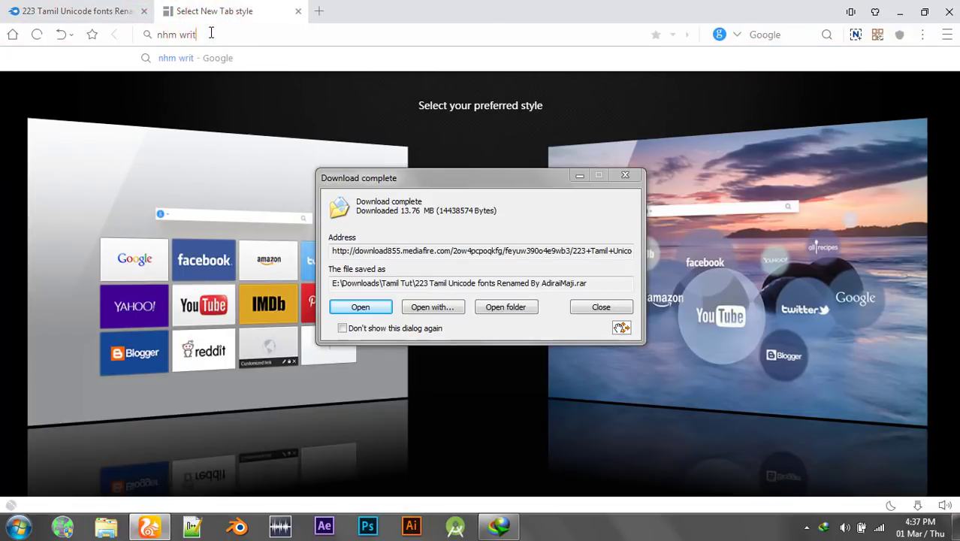
pyautogui.write('er')
pyautogui.press('Return')
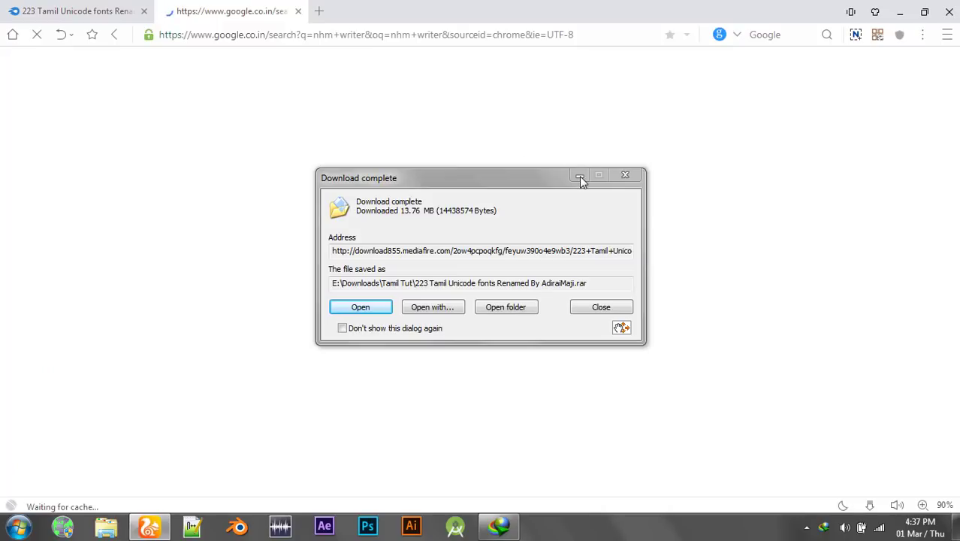
pyautogui.click(579, 177)
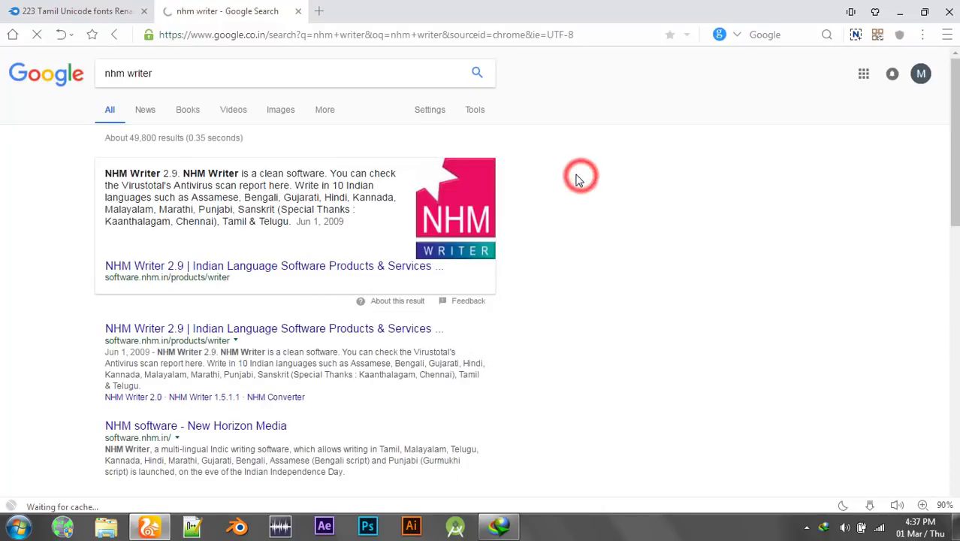
pyautogui.click(254, 267)
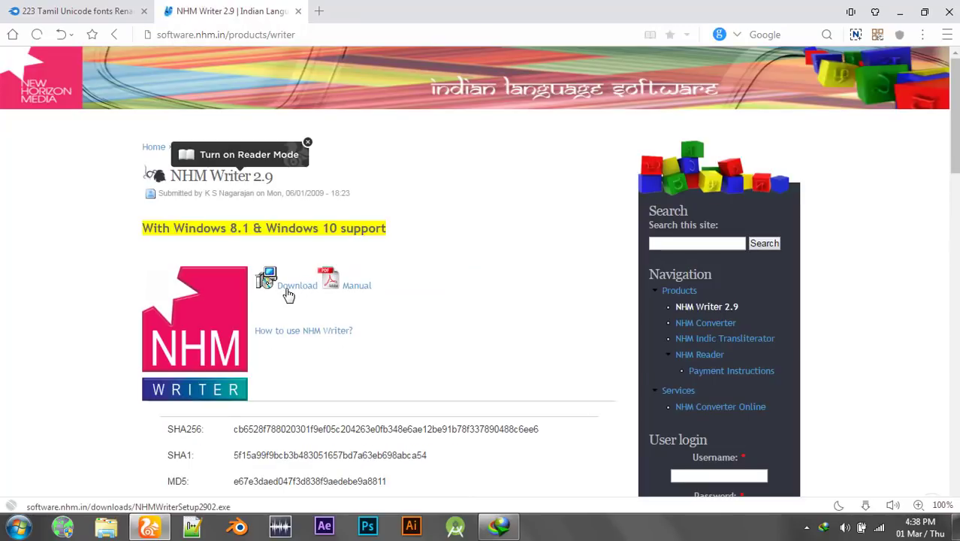
pyautogui.click(293, 291)
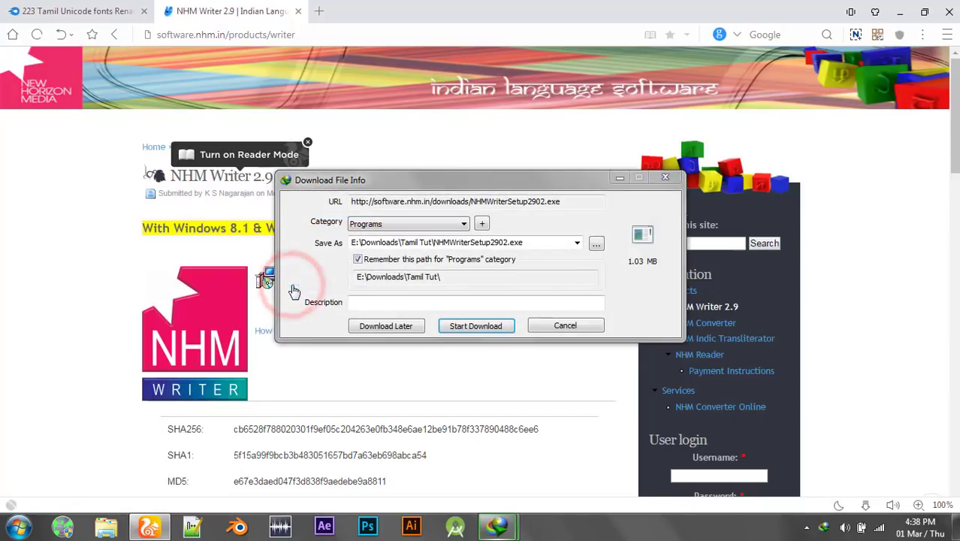
pyautogui.click(484, 330)
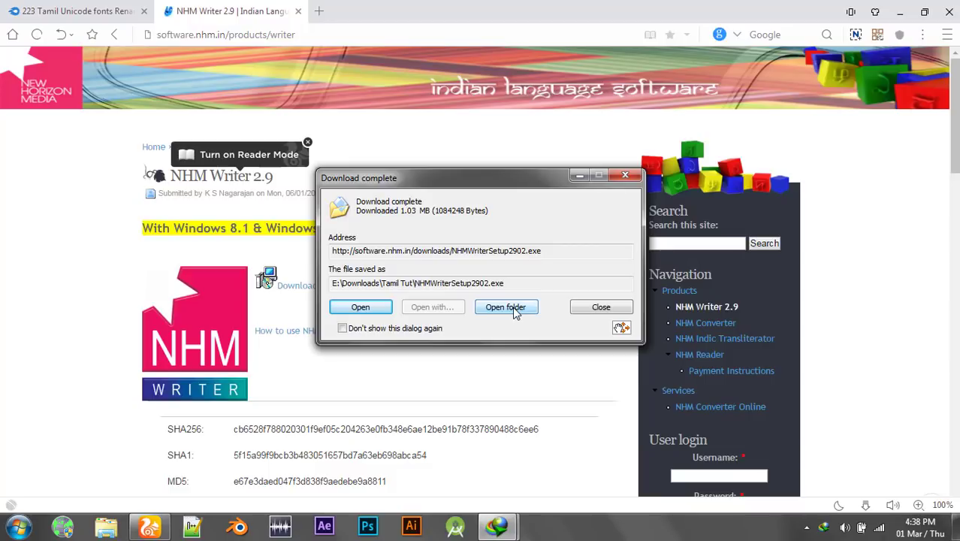
# Extract the Tamil fonts RAR into the '223 Tamil Unicode fonts Renamed By AdiraiMaji' folder.
pyautogui.click(515, 314)
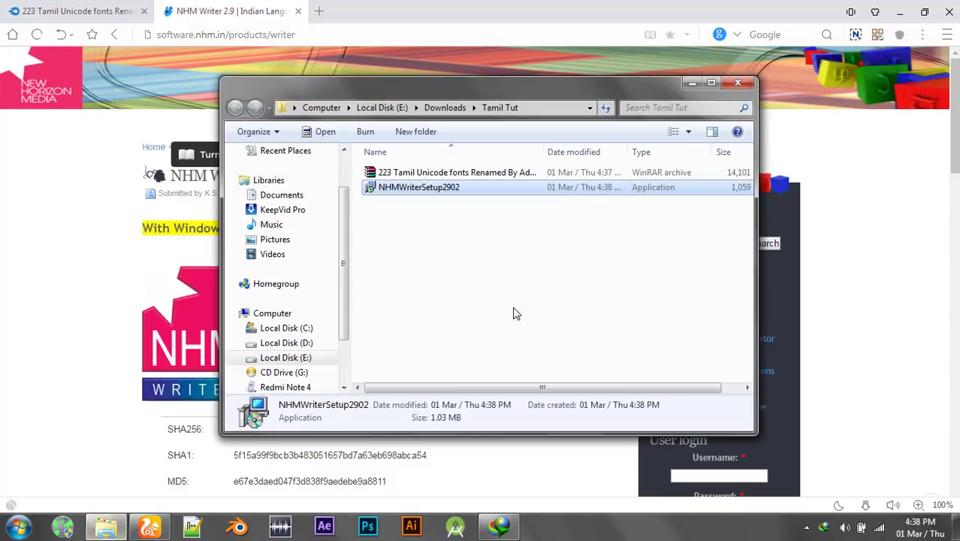
pyautogui.moveTo(455, 250); pyautogui.dragTo(389, 164)
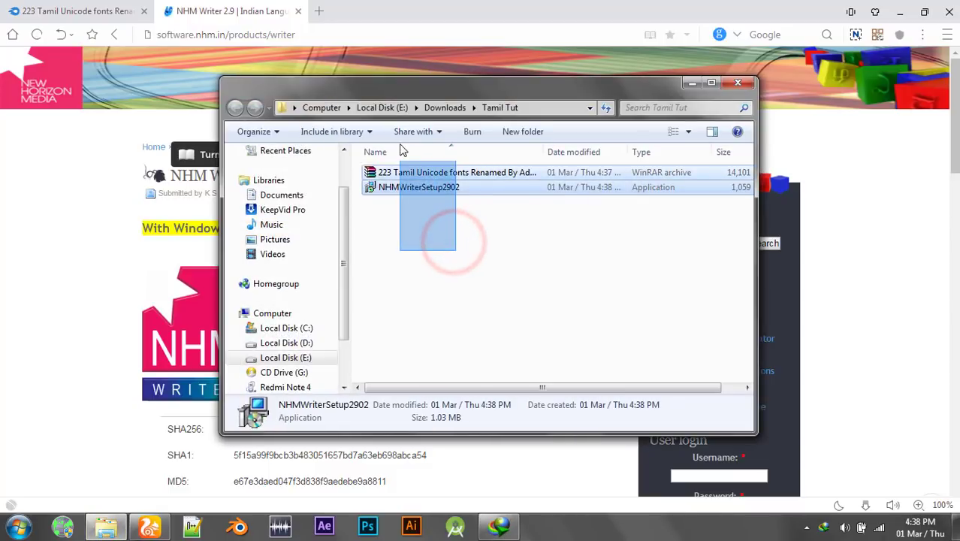
pyautogui.click(417, 231)
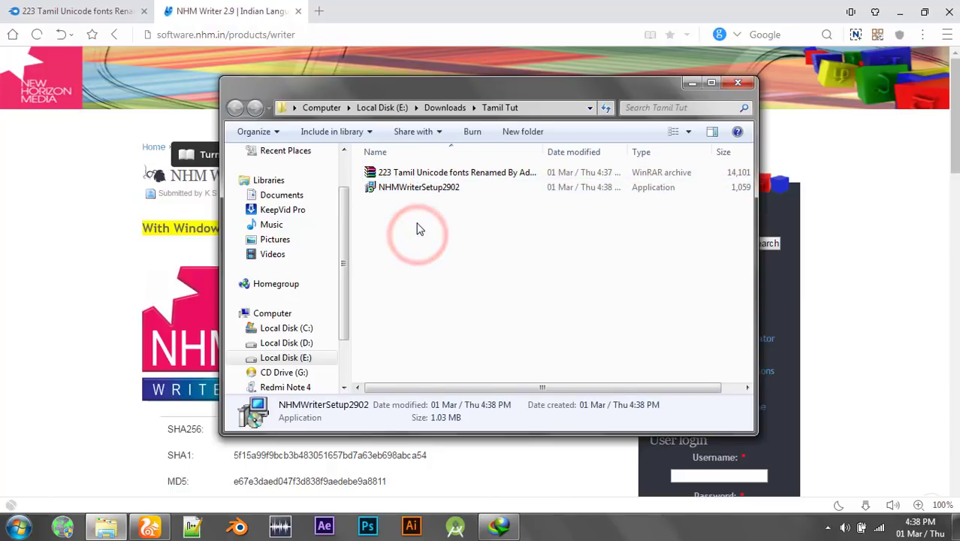
pyautogui.click(425, 173)
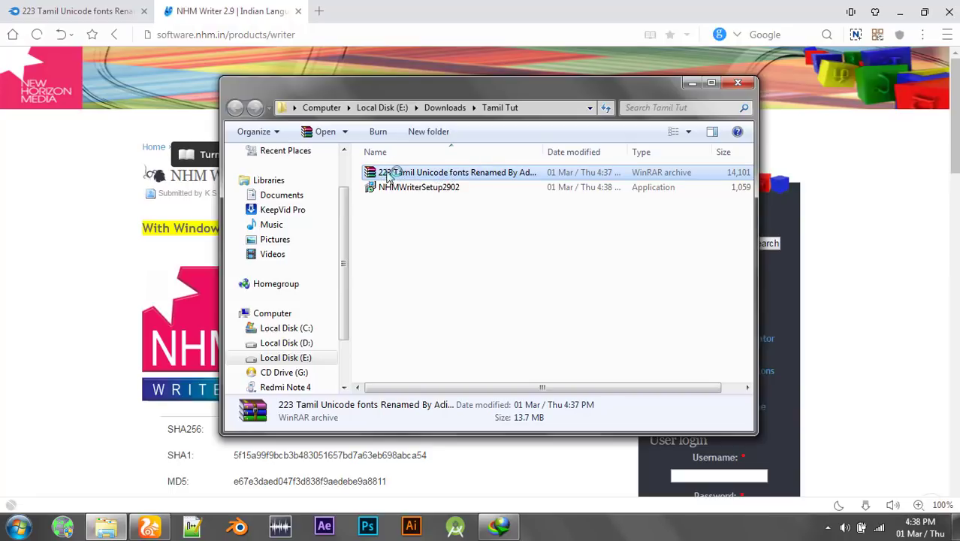
pyautogui.doubleClick(390, 174)
pyautogui.rightClick(395, 174)
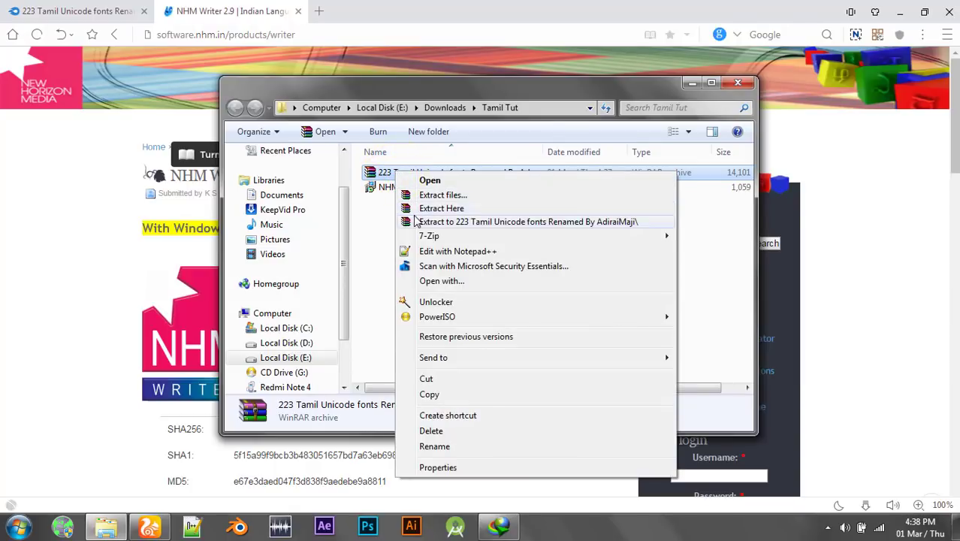
pyautogui.click(416, 208)
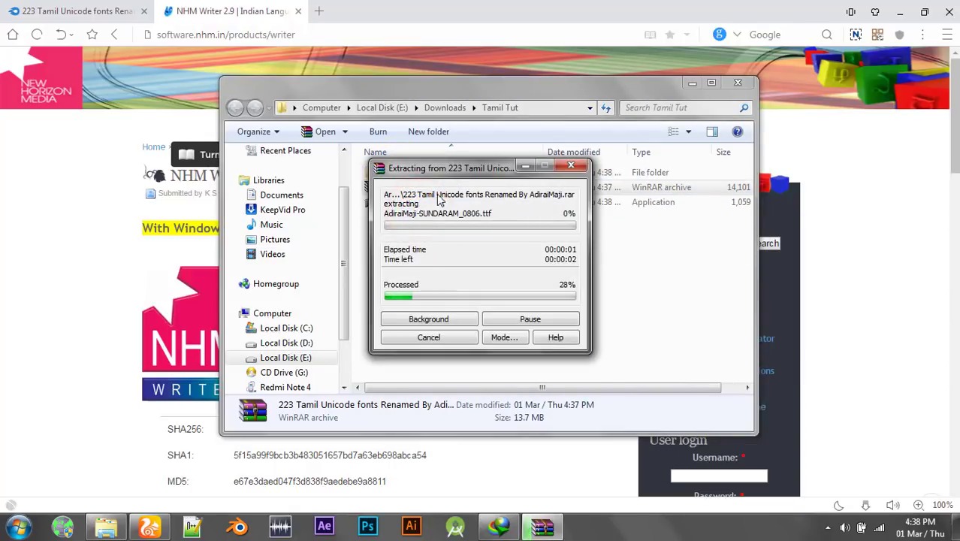
pyautogui.click(428, 169)
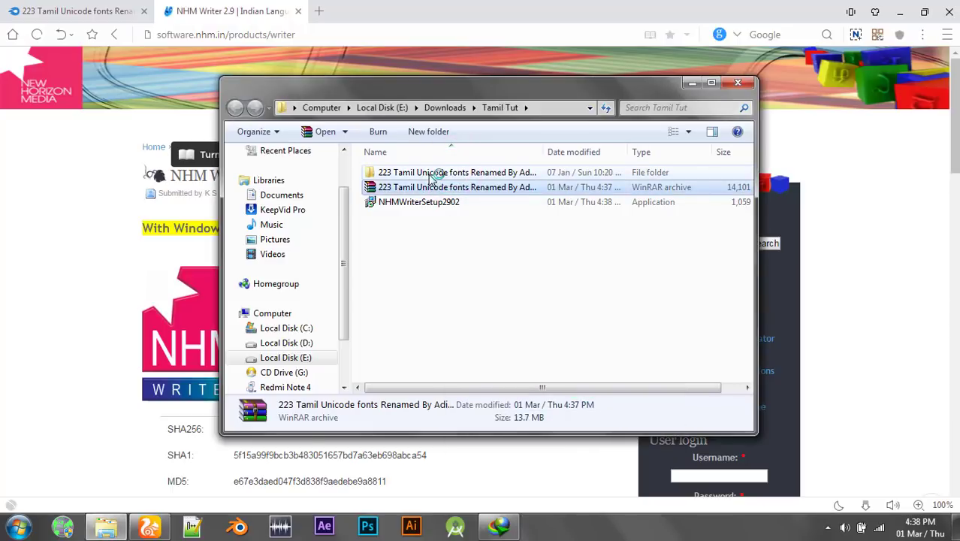
# Place the extracted font files folder and the Windows Fonts folder side by side.
pyautogui.doubleClick(434, 173)
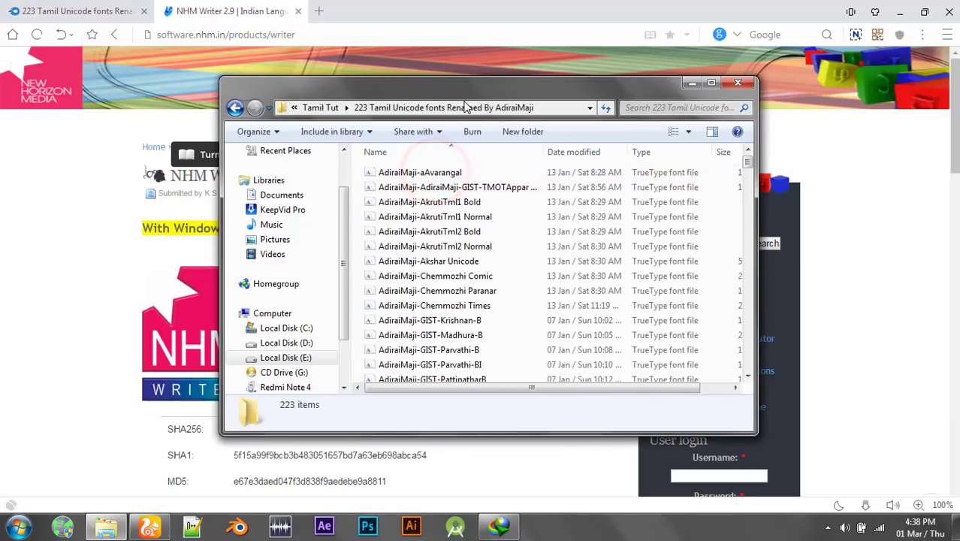
pyautogui.moveTo(475, 93); pyautogui.dragTo(257, 103)
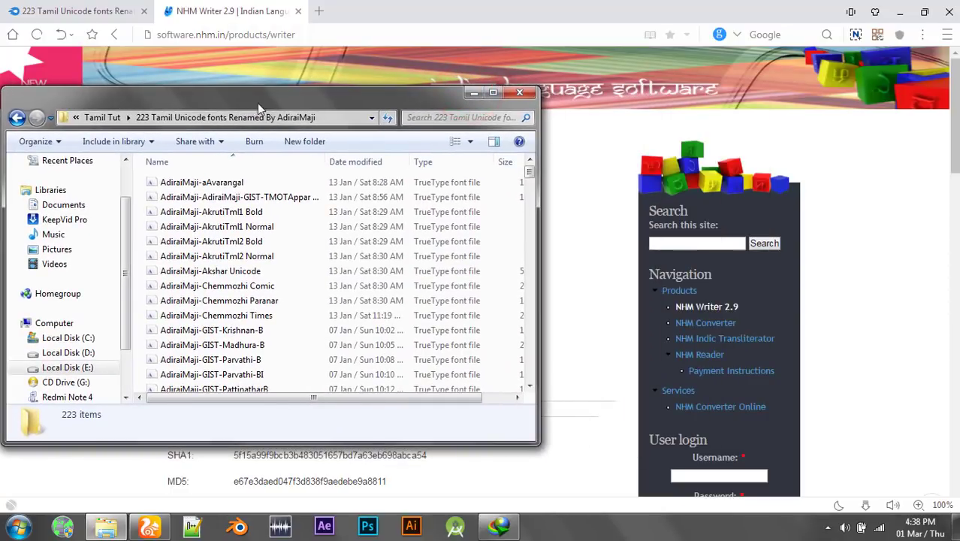
pyautogui.click(18, 526)
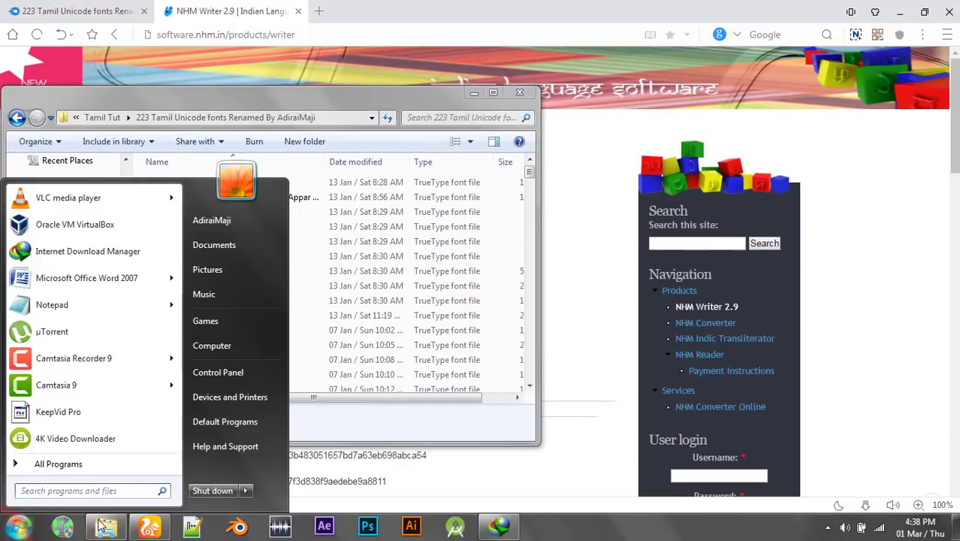
pyautogui.write('fonts')
pyautogui.click(100, 525)
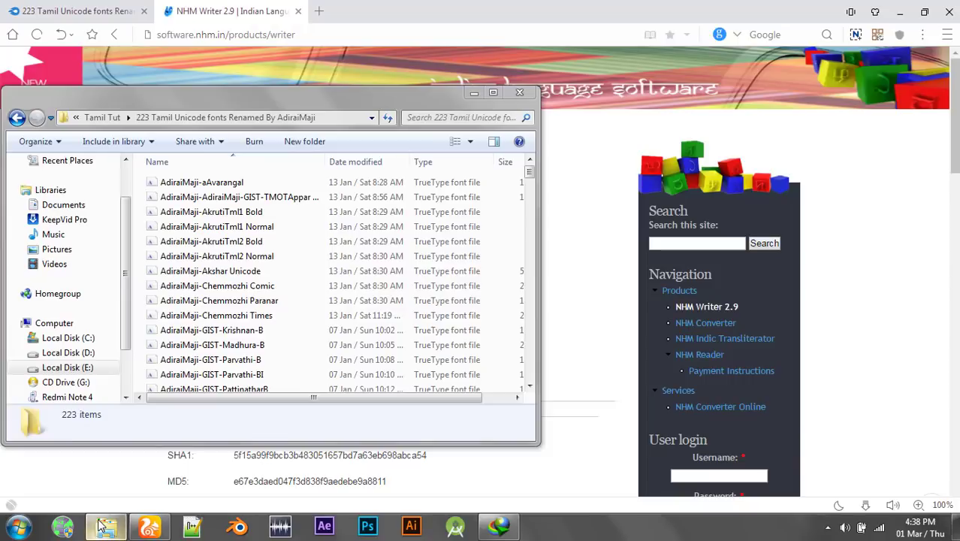
pyautogui.doubleClick(403, 9)
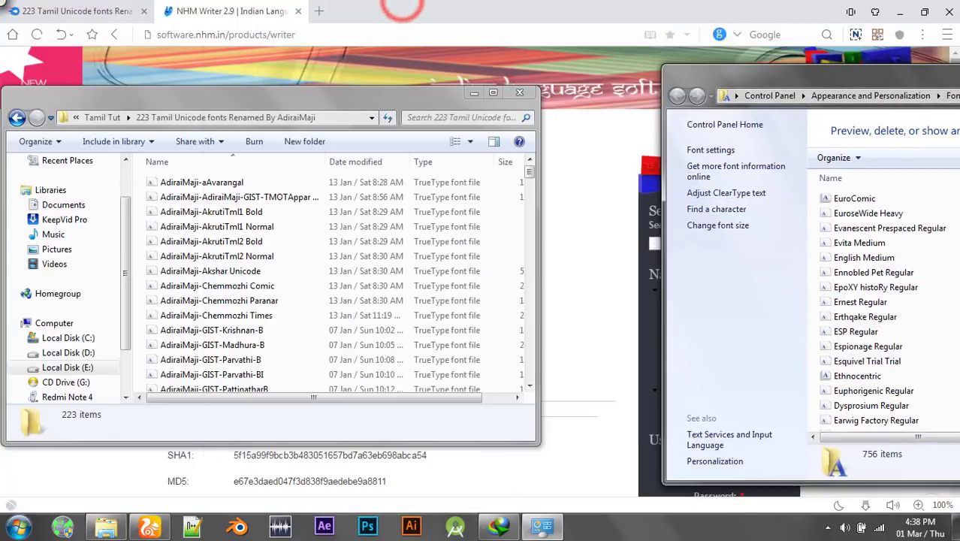
pyautogui.moveTo(751, 75); pyautogui.dragTo(959, 75)
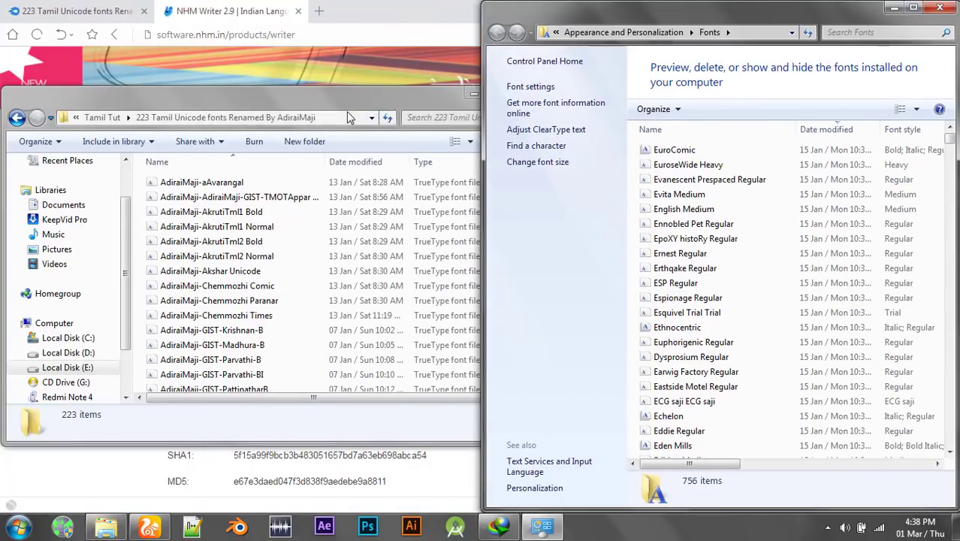
pyautogui.moveTo(348, 117); pyautogui.dragTo(0, 112)
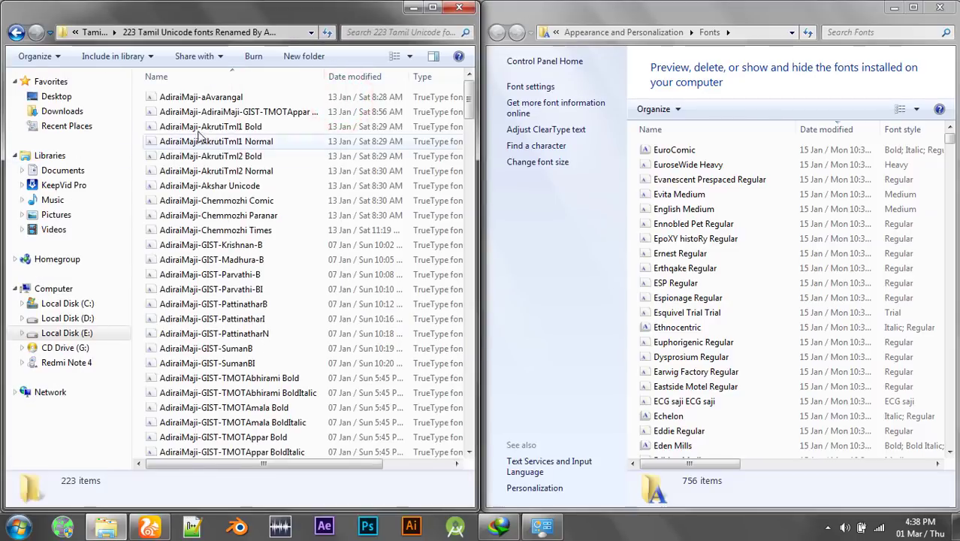
# Copy all 223 font files into Fonts, replacing existing duplicates for all items.
pyautogui.click(184, 100)
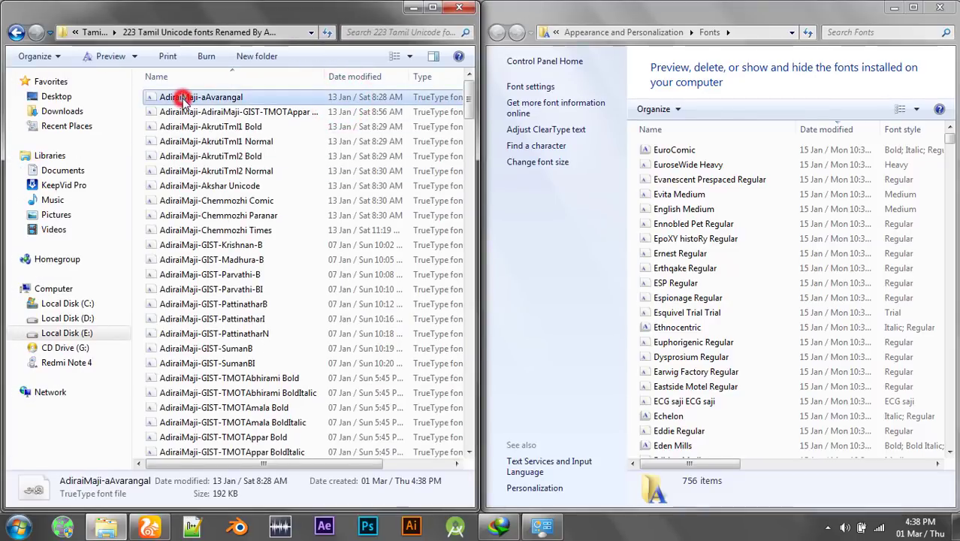
pyautogui.hotkey('ctrl', 'a')
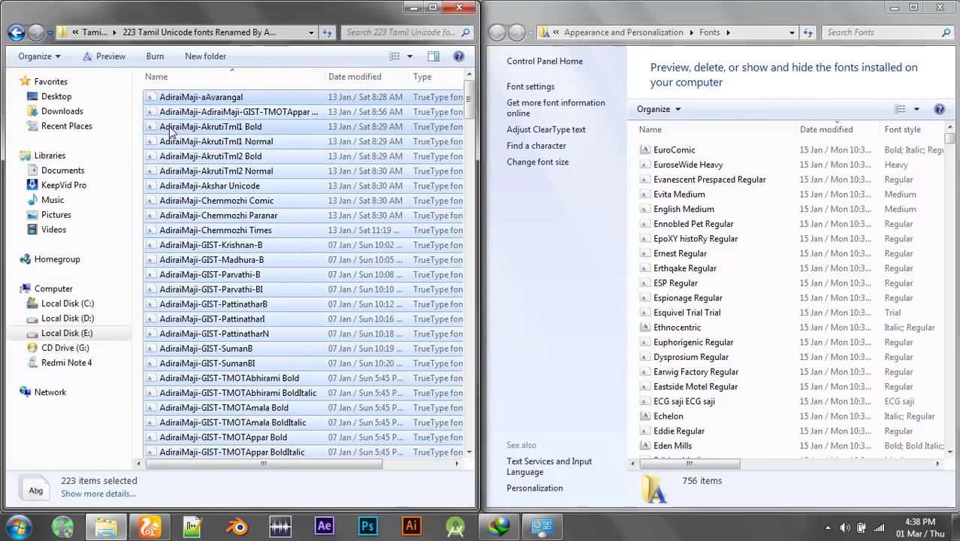
pyautogui.rightClick(171, 131)
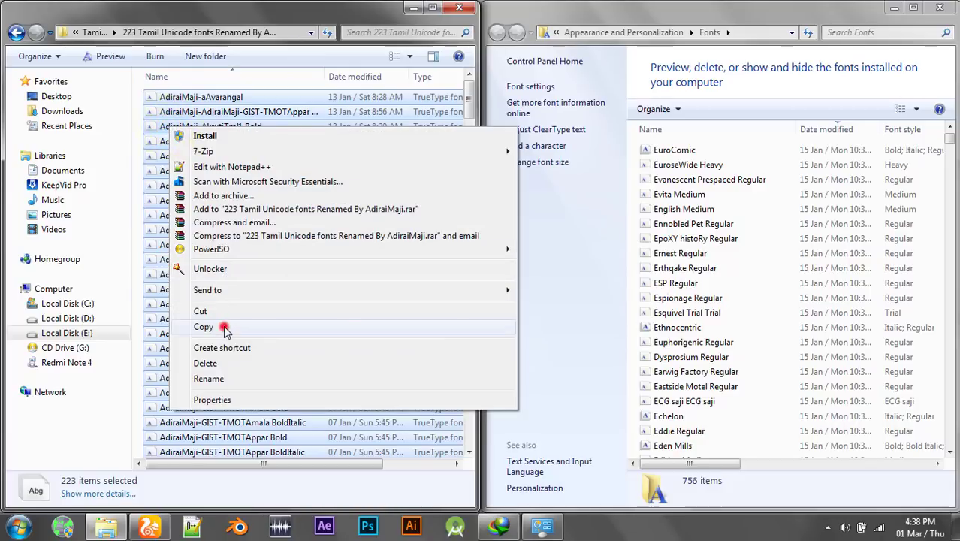
pyautogui.click(225, 330)
pyautogui.click(629, 194)
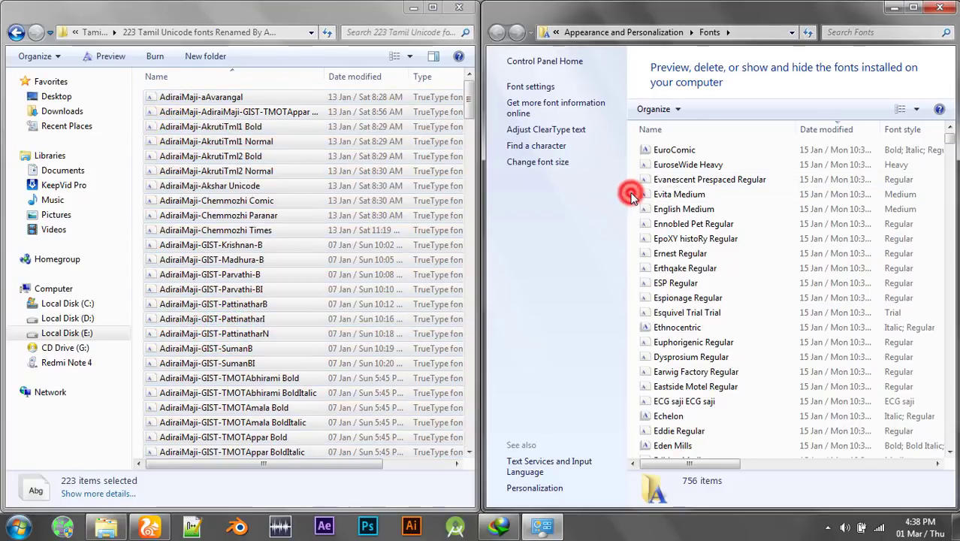
pyautogui.rightClick(633, 192)
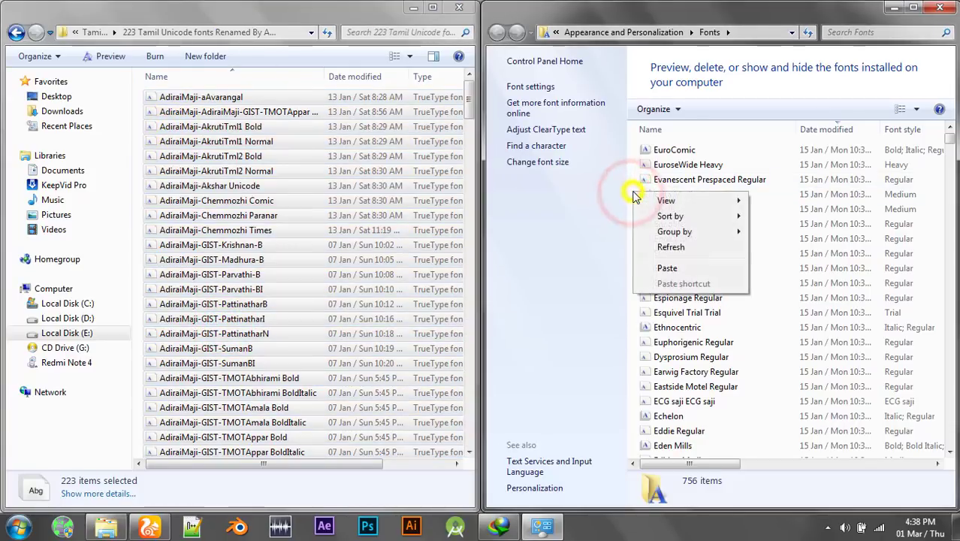
pyautogui.click(665, 268)
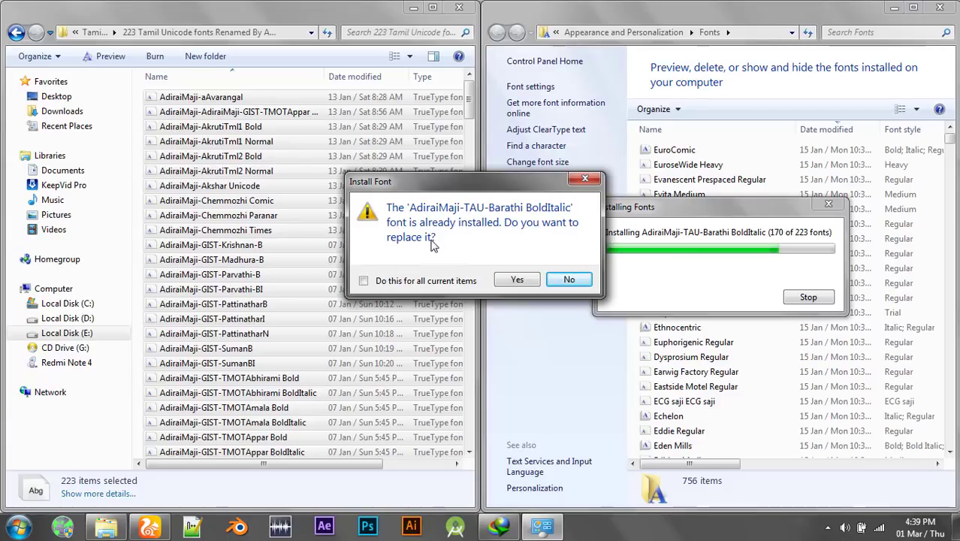
pyautogui.click(379, 281)
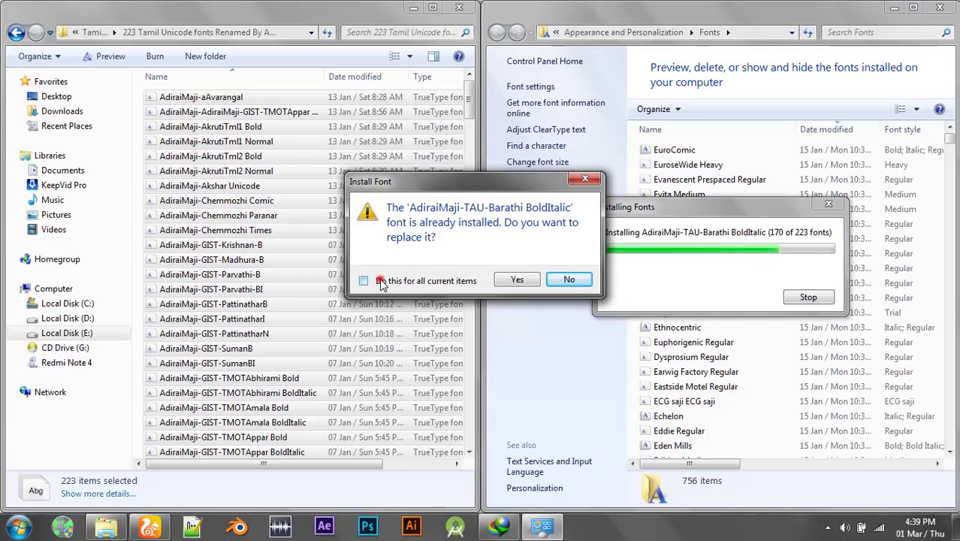
pyautogui.click(505, 280)
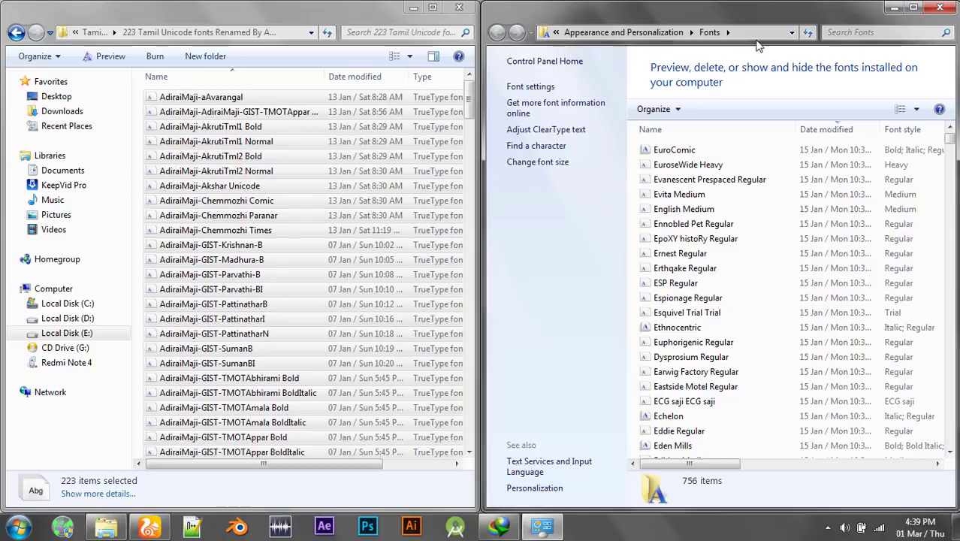
# Close the Fonts window, return to Tamil Tut and launch NHMWriterSetup2902.
pyautogui.click(935, 11)
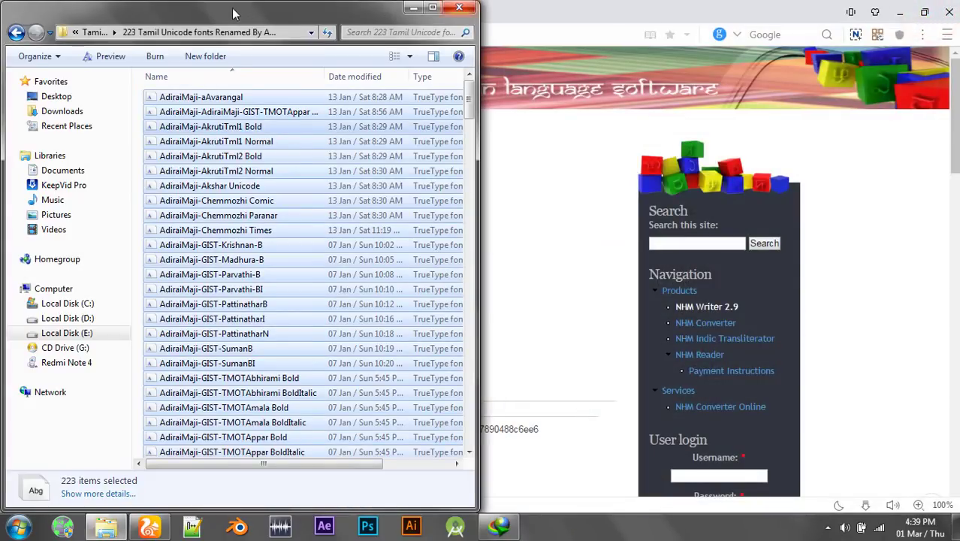
pyautogui.moveTo(224, 9)
pyautogui.mouseDown()
pyautogui.moveTo(509, 66)
pyautogui.moveTo(554, 87)
pyautogui.mouseUp()
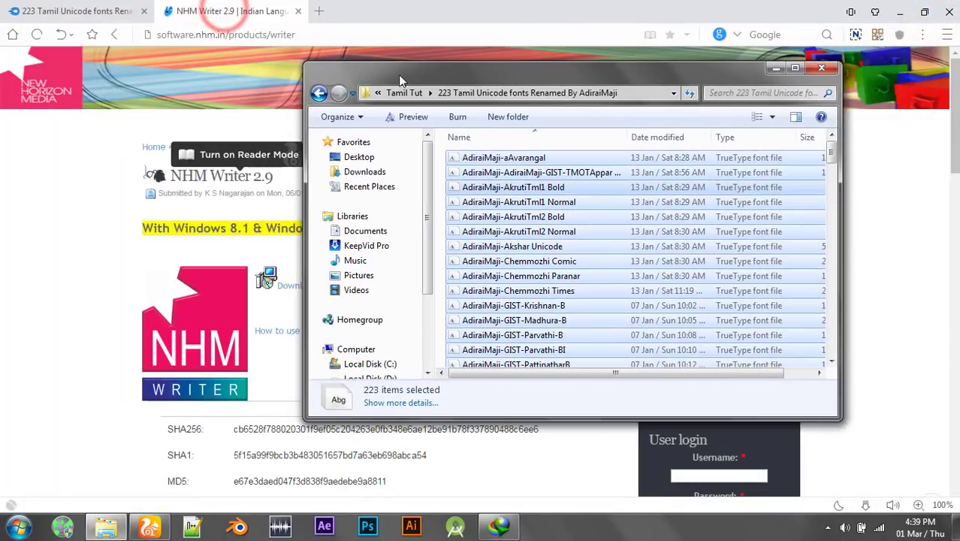
pyautogui.click(322, 93)
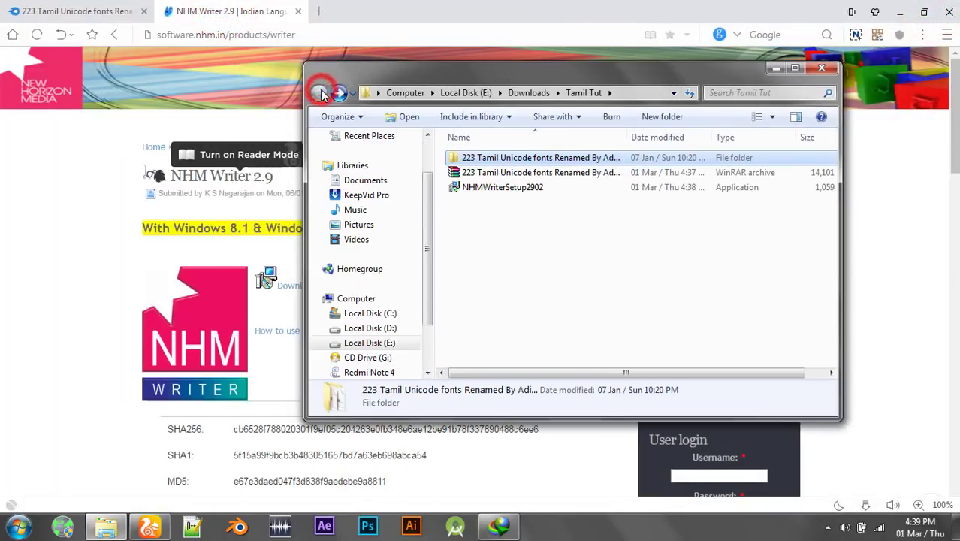
pyautogui.click(502, 188)
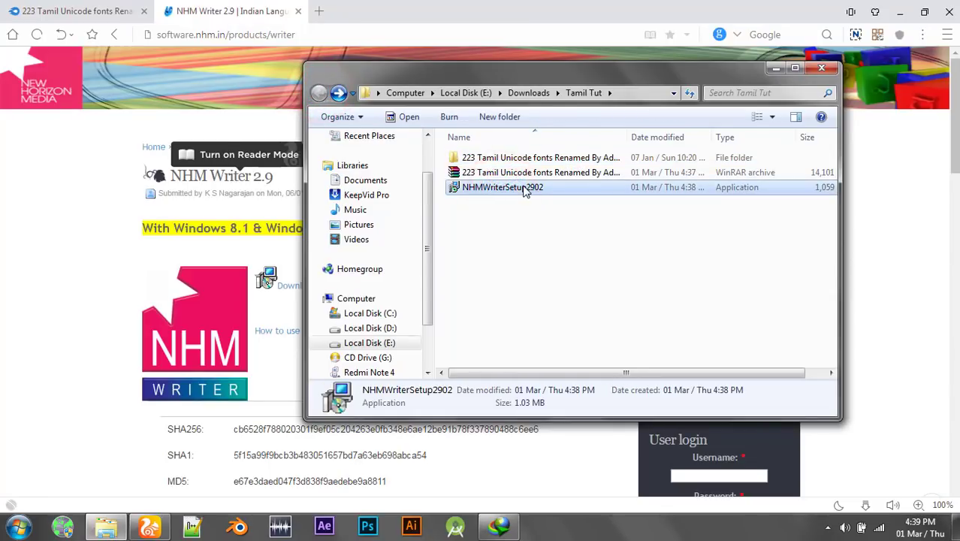
pyautogui.doubleClick(524, 191)
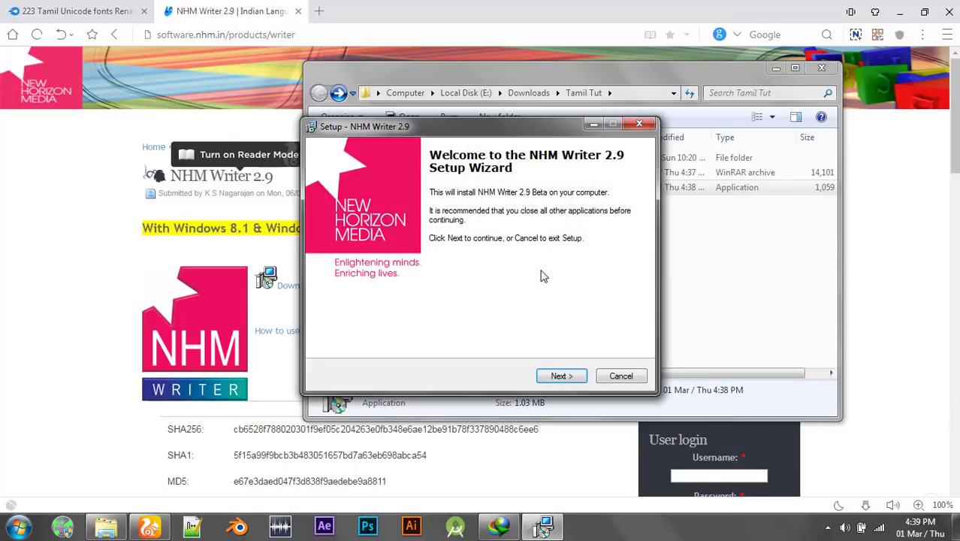
# Accept the licence, keep the default install folder and choose Tamil as the language.
pyautogui.click(558, 375)
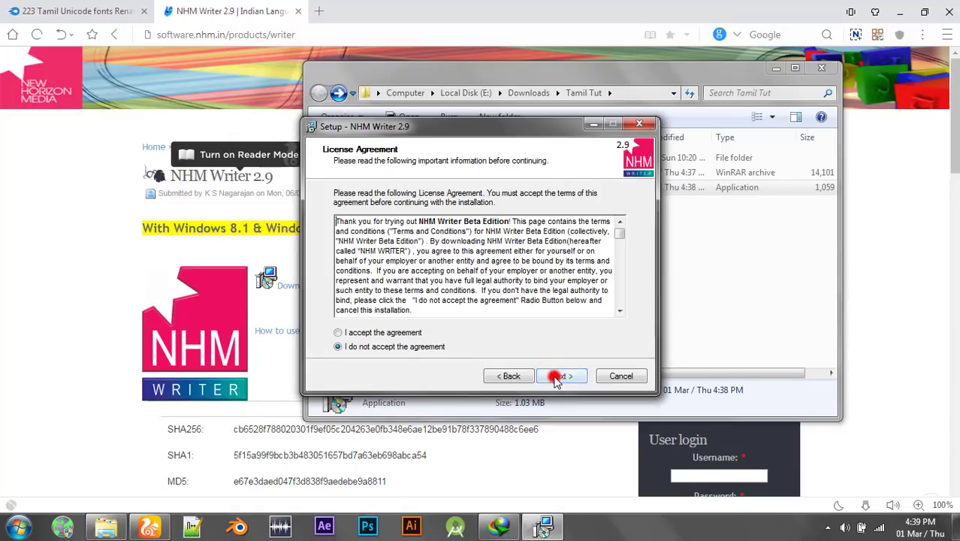
pyautogui.click(403, 333)
pyautogui.click(560, 375)
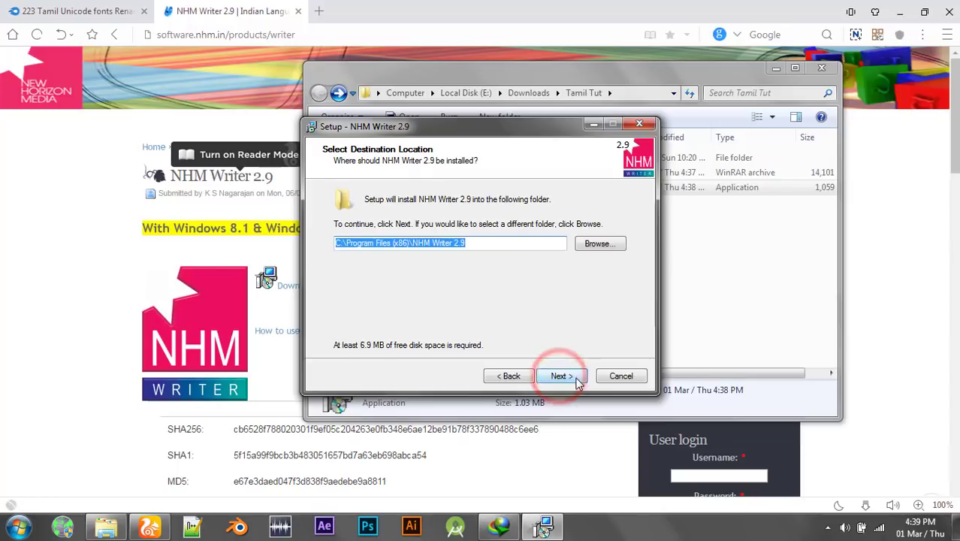
pyautogui.click(570, 375)
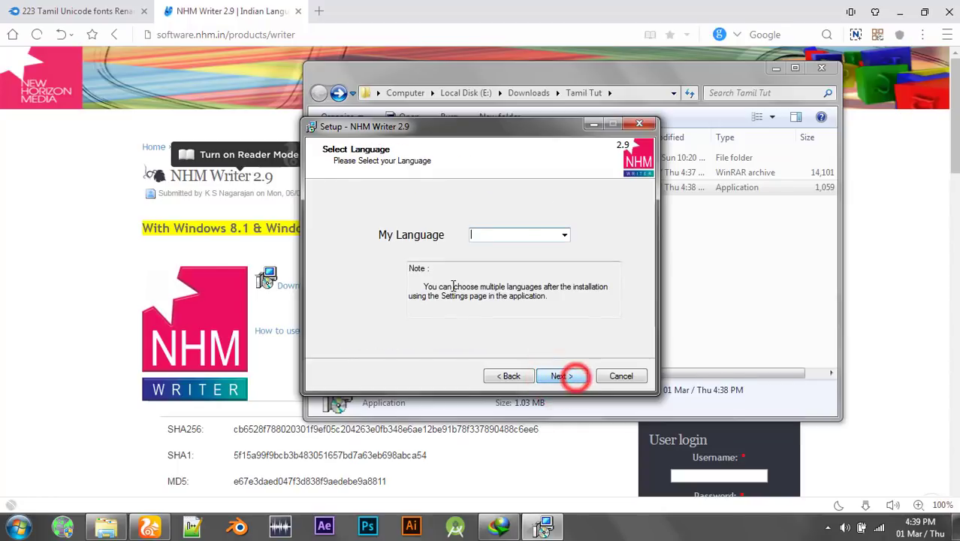
pyautogui.click(566, 238)
pyautogui.click(529, 244)
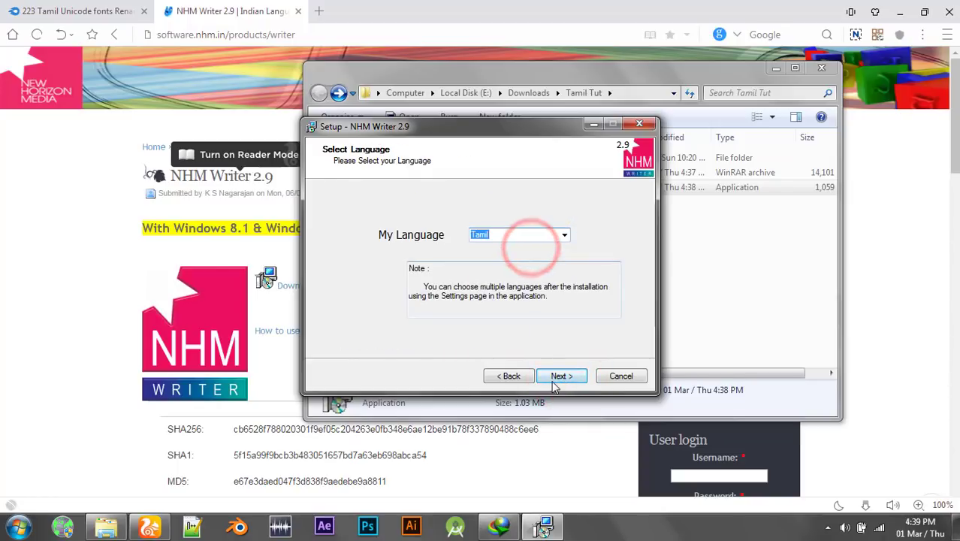
pyautogui.click(556, 379)
# Add desktop and Quick Launch icons, then install NHM Writer and finish setup.
pyautogui.click(563, 375)
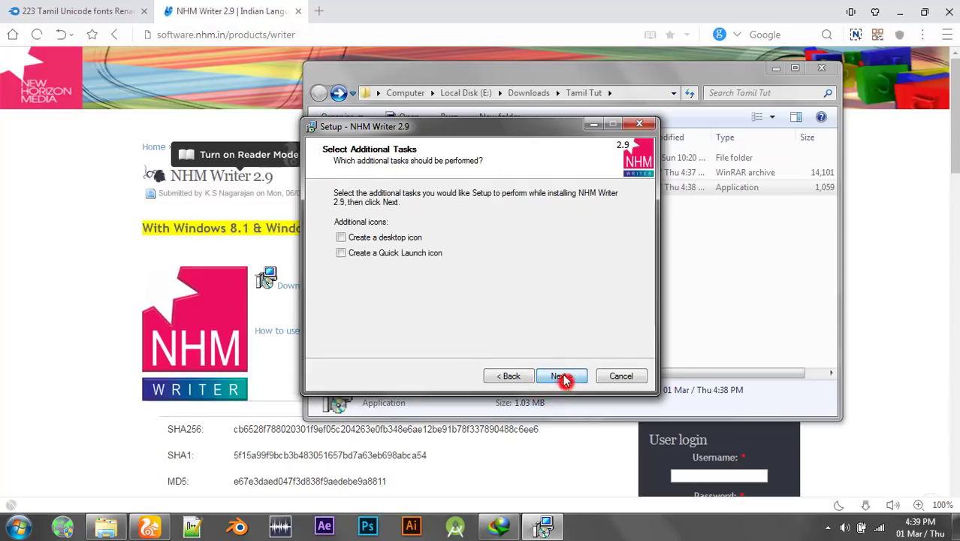
pyautogui.click(398, 237)
pyautogui.click(401, 253)
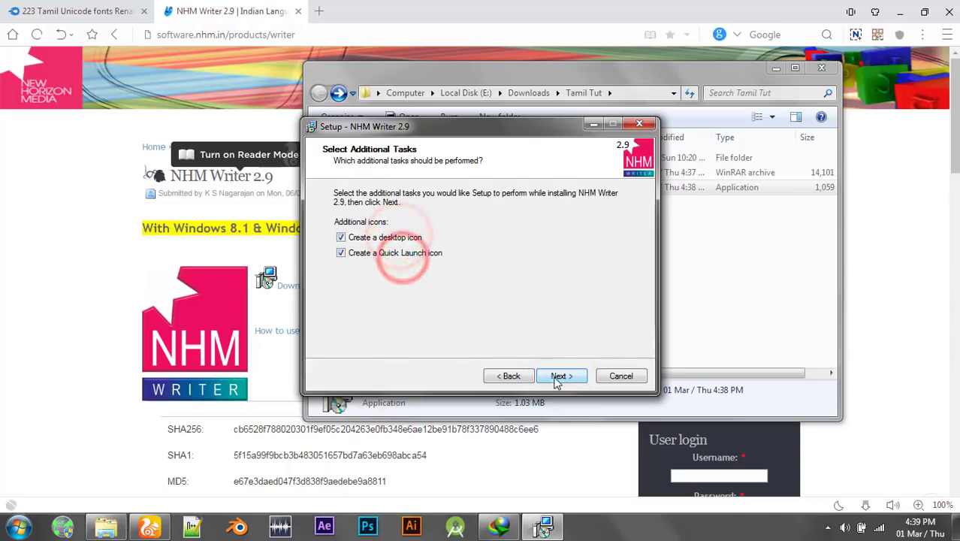
pyautogui.click(559, 375)
pyautogui.click(563, 374)
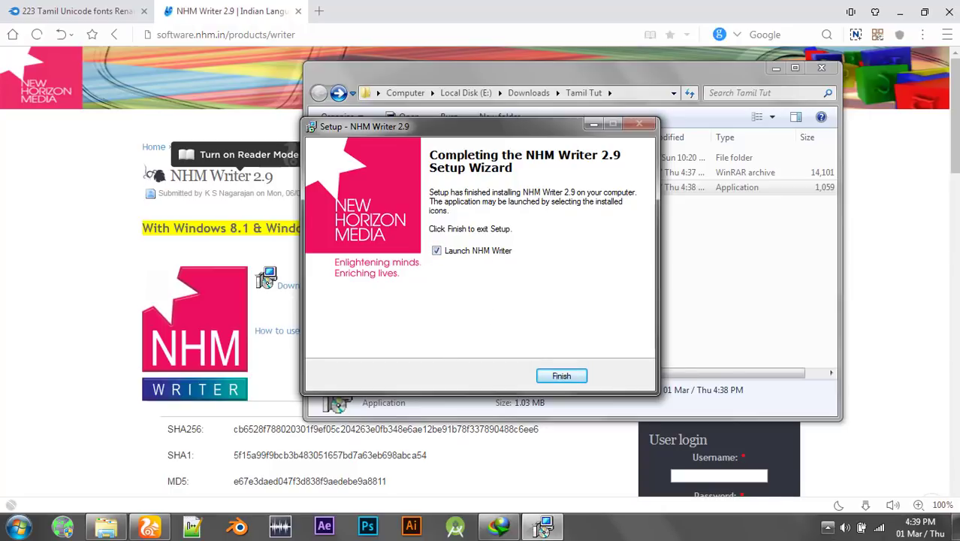
pyautogui.click(568, 376)
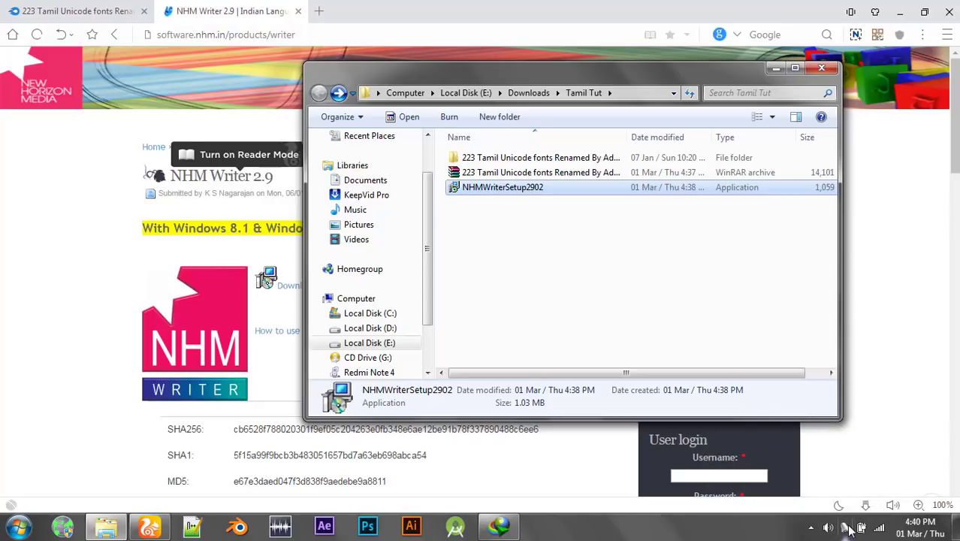
# Close the Tamil Tut folder and UC Browser, then launch Photoshop CC.
pyautogui.click(829, 70)
pyautogui.click(295, 11)
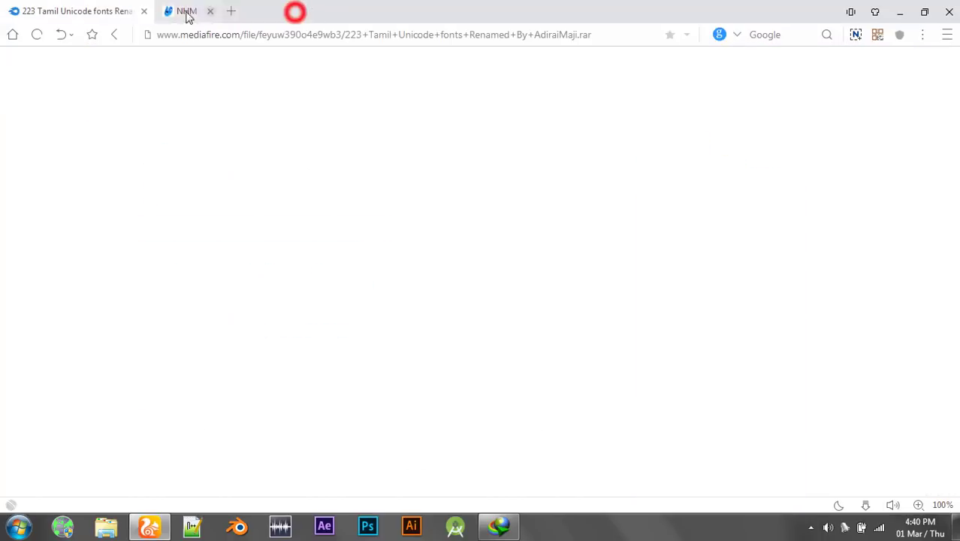
pyautogui.click(949, 14)
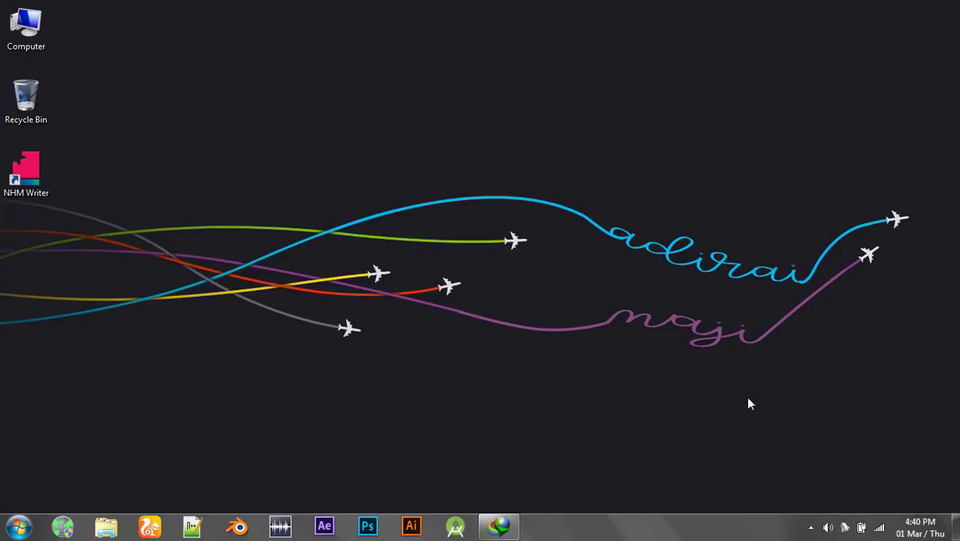
pyautogui.click(370, 527)
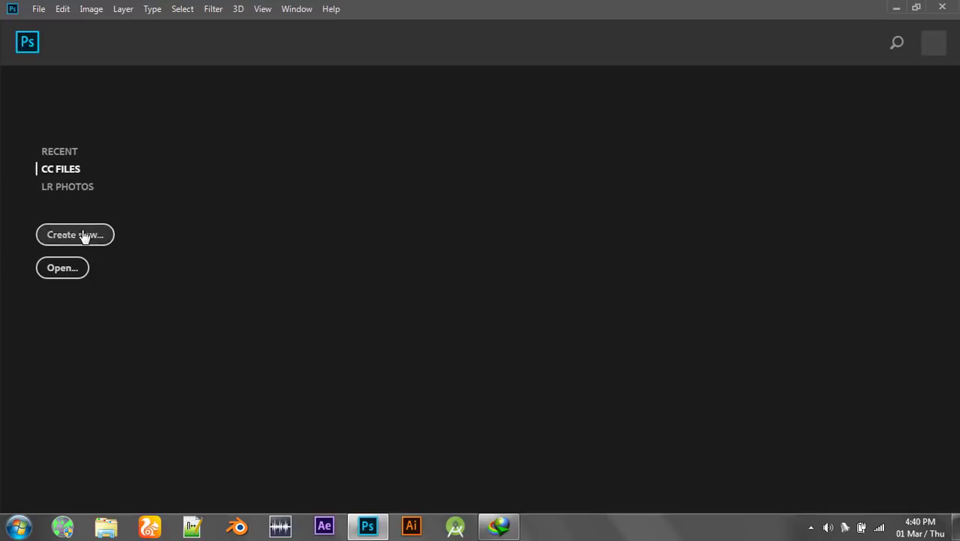
# Create a new Web Large 1920 x 1080 px document from the Web presets.
pyautogui.click(81, 234)
pyautogui.click(81, 233)
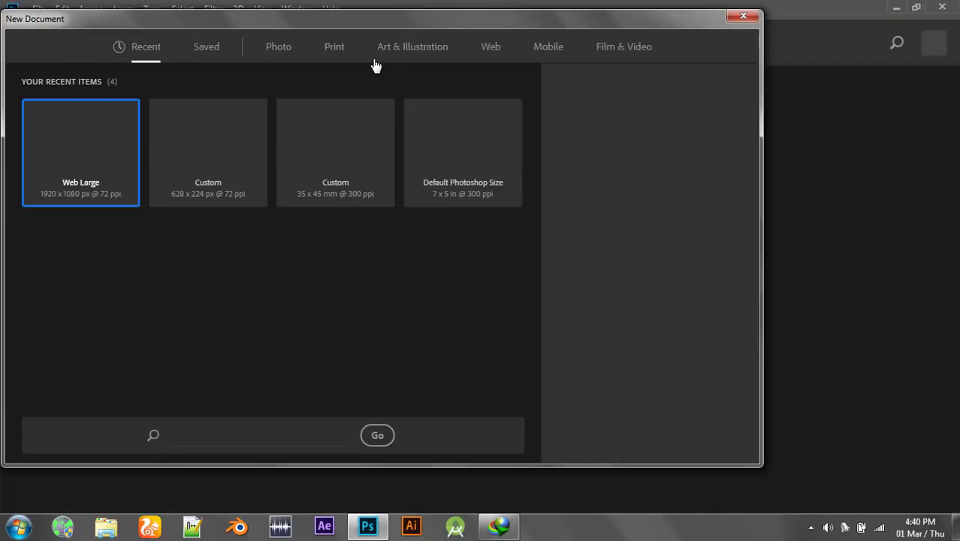
pyautogui.click(489, 47)
pyautogui.click(189, 144)
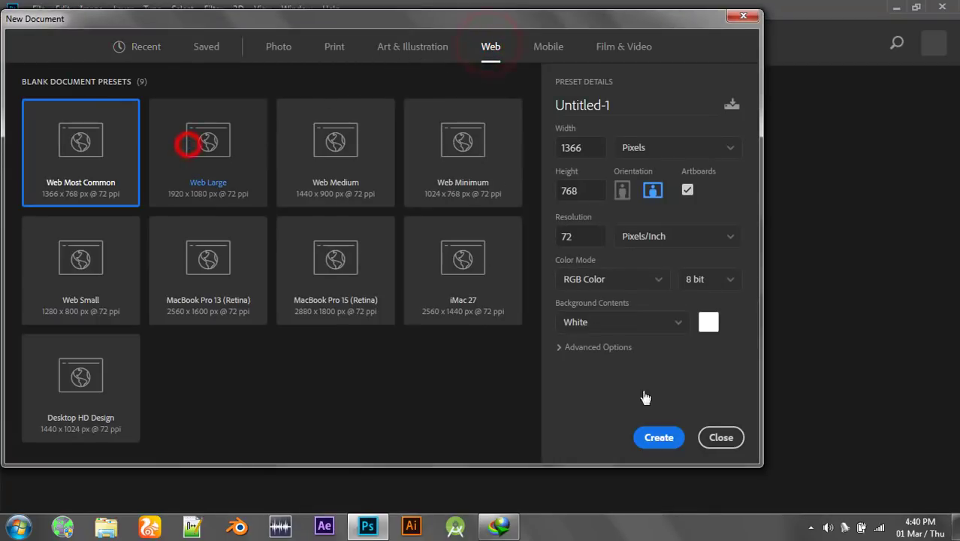
pyautogui.click(654, 438)
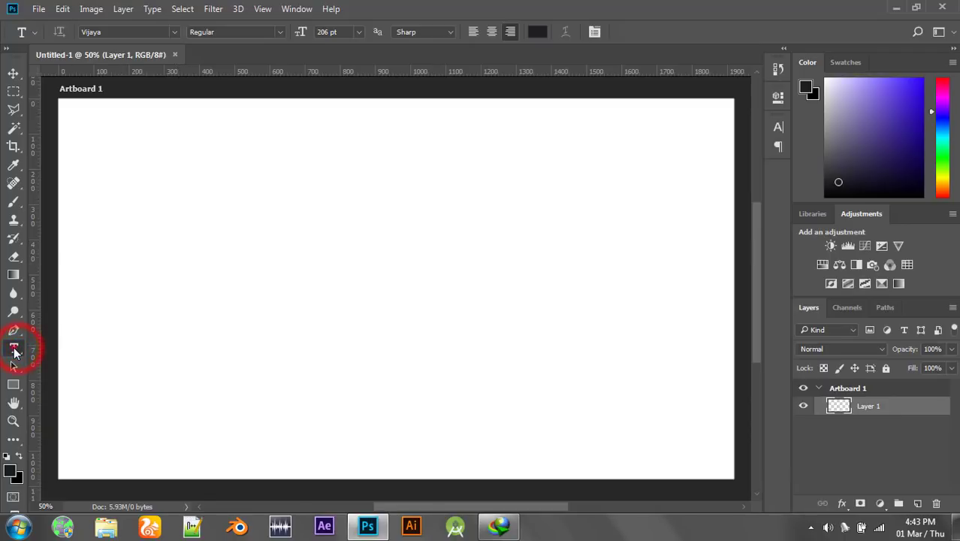
# Start a trial text layer on the artboard, reposition the text box and left-align it.
pyautogui.click(156, 204)
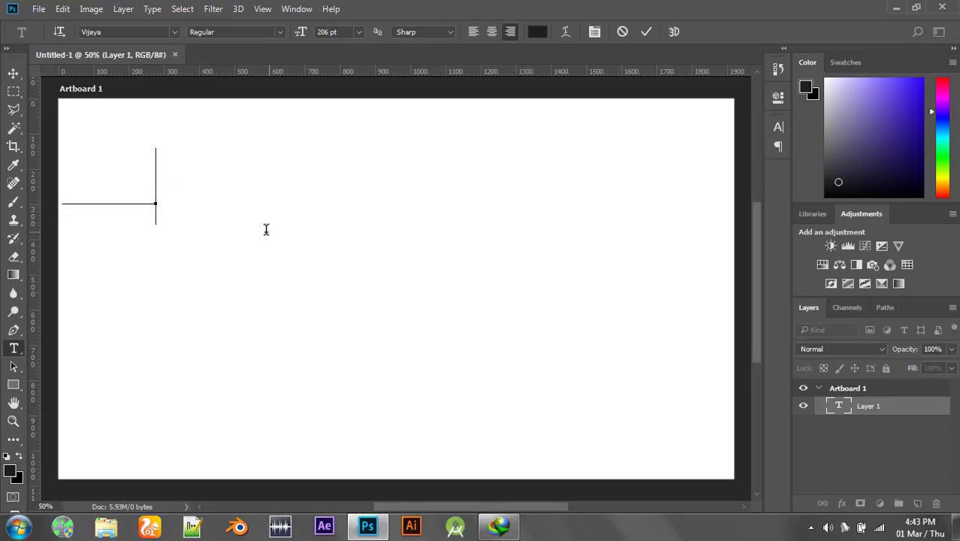
pyautogui.write('m')
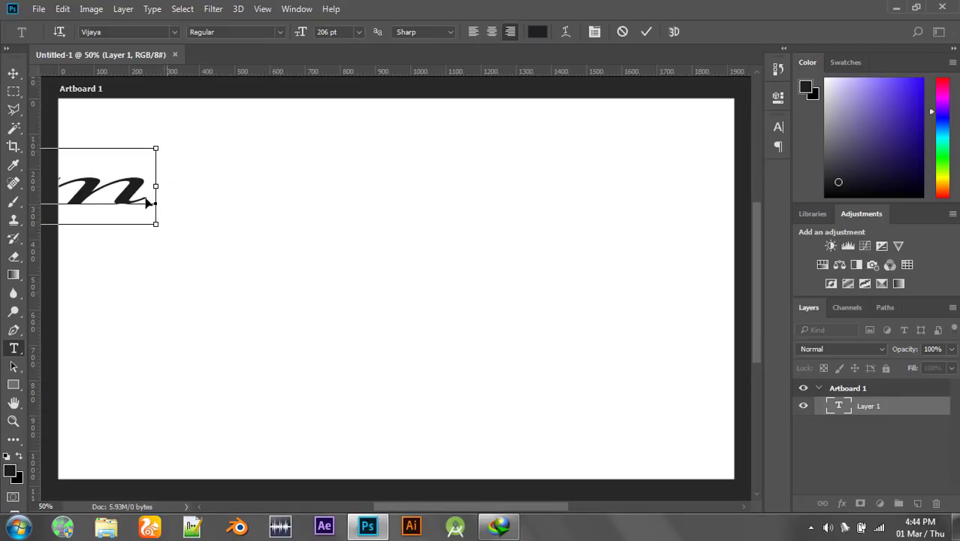
pyautogui.moveTo(150, 202); pyautogui.dragTo(511, 200)
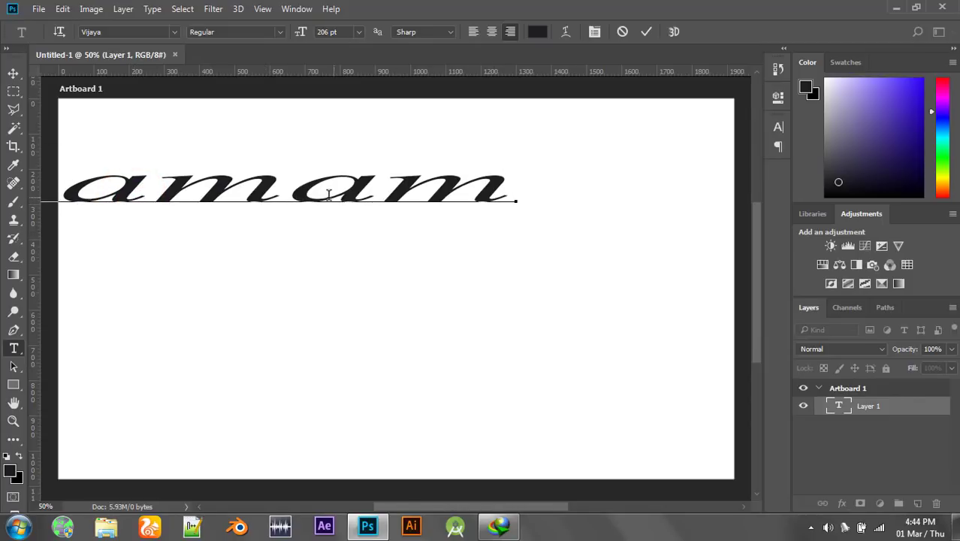
pyautogui.click(328, 194)
pyautogui.click(119, 205)
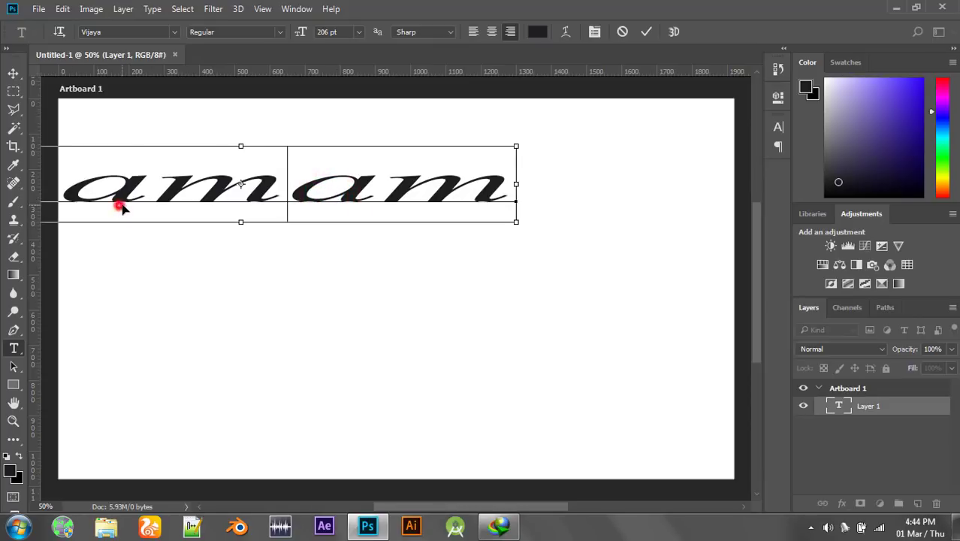
pyautogui.moveTo(120, 207); pyautogui.dragTo(322, 208)
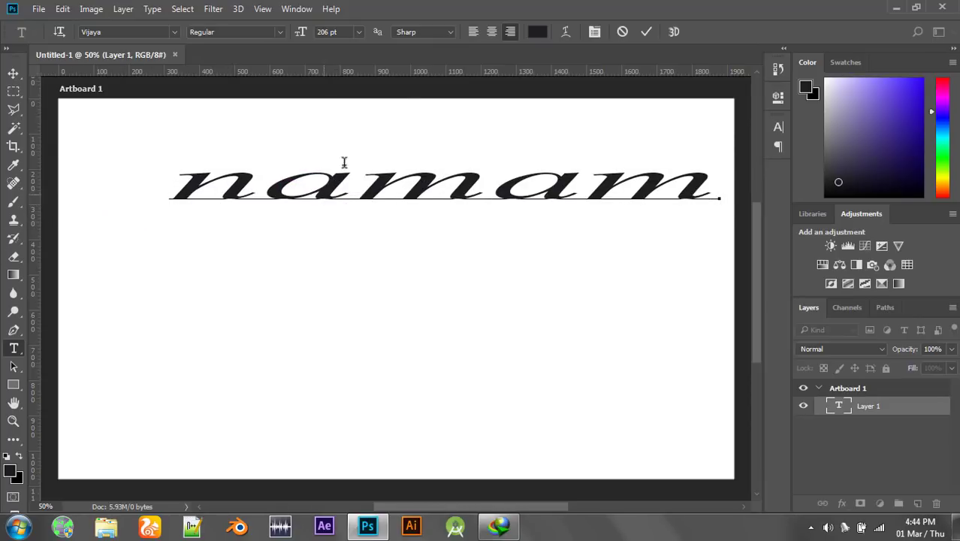
pyautogui.click(474, 33)
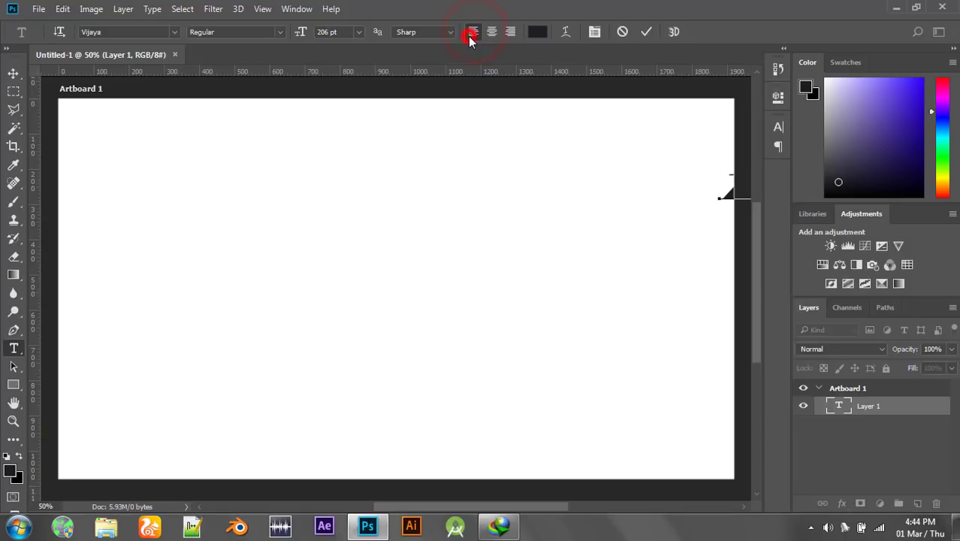
pyautogui.hotkey('ctrl', 'a')
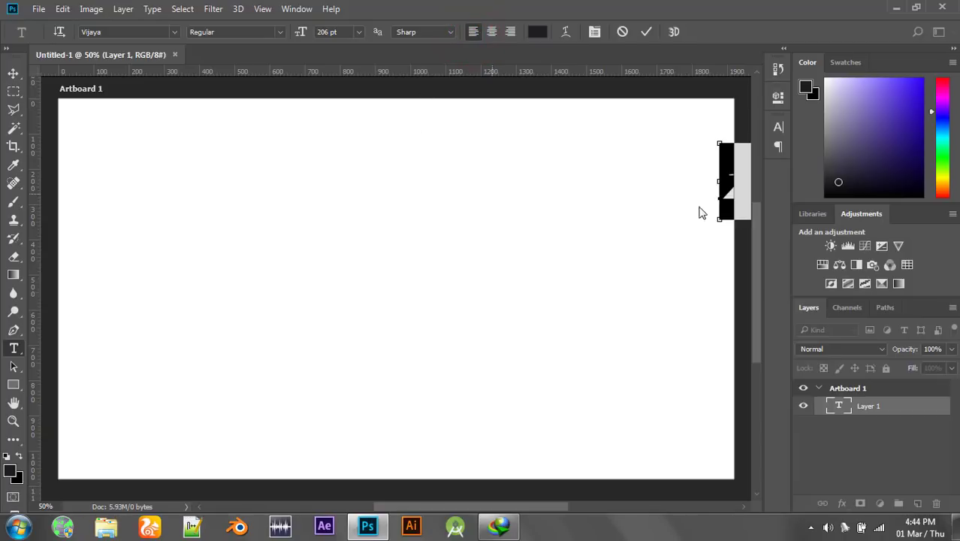
pyautogui.moveTo(729, 196); pyautogui.dragTo(101, 197)
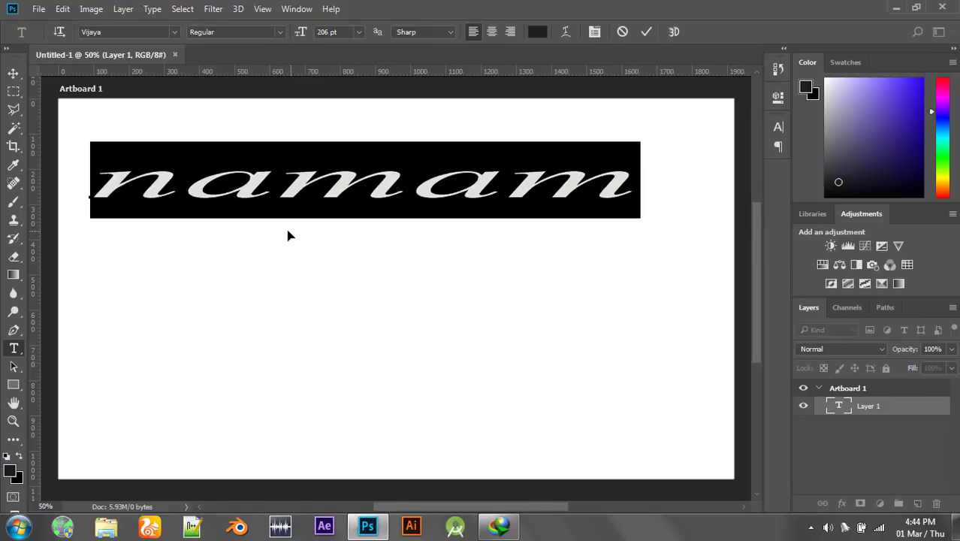
# Type the trial word 'tamil', shift it right, then delete it to empty the layer.
pyautogui.write('tamil')
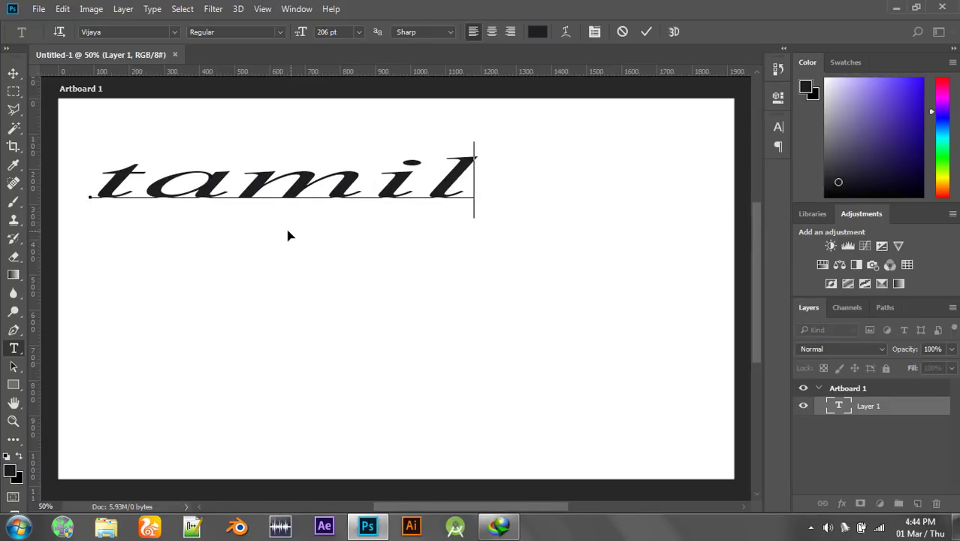
pyautogui.moveTo(292, 203); pyautogui.dragTo(371, 195)
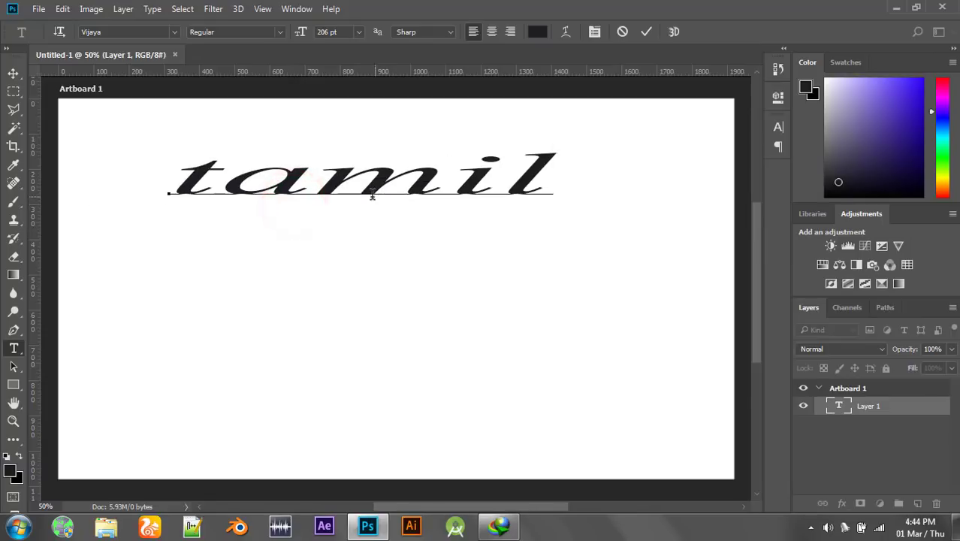
pyautogui.press('Delete')
pyautogui.press('Left')
pyautogui.press('Left')
pyautogui.press('Left')
pyautogui.press('Left')
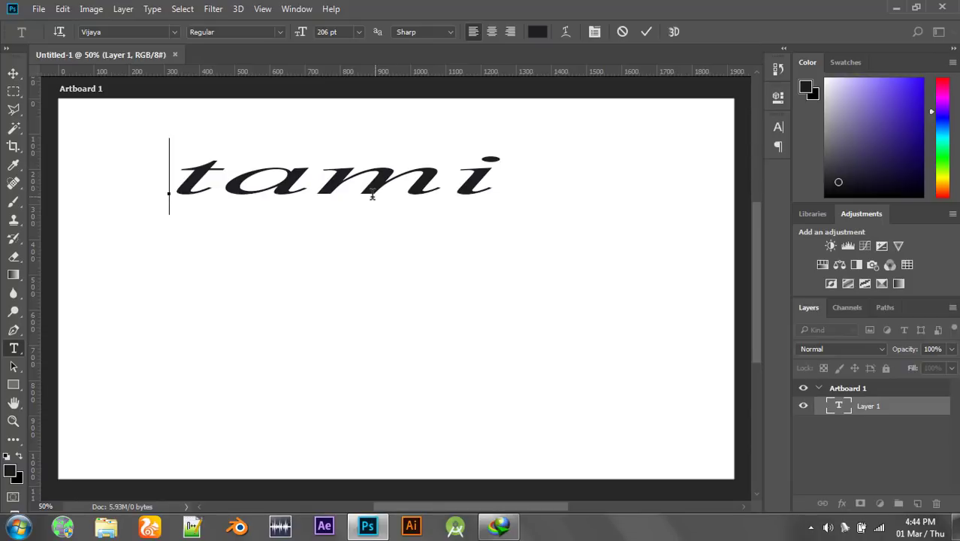
pyautogui.hotkey('ctrl', 'a')
pyautogui.press('Delete')
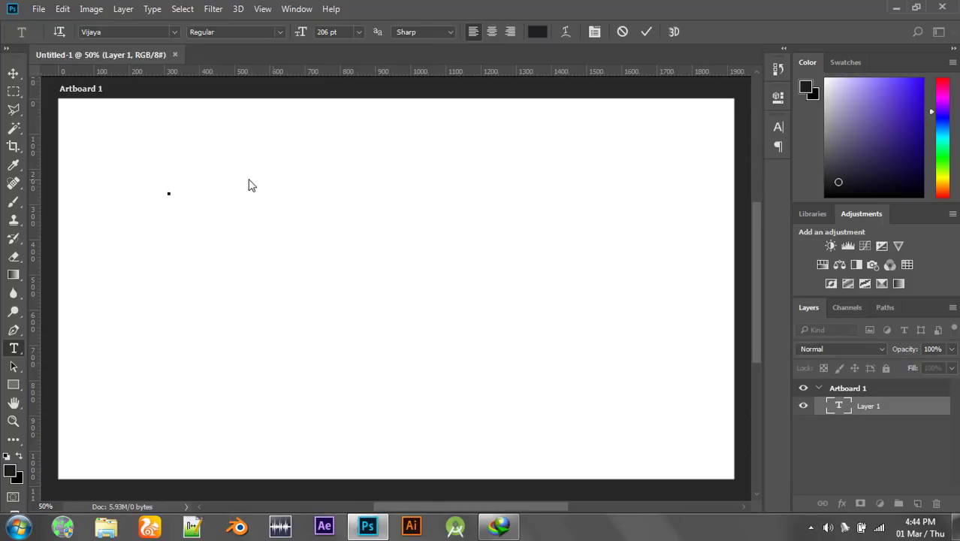
pyautogui.click(62, 9)
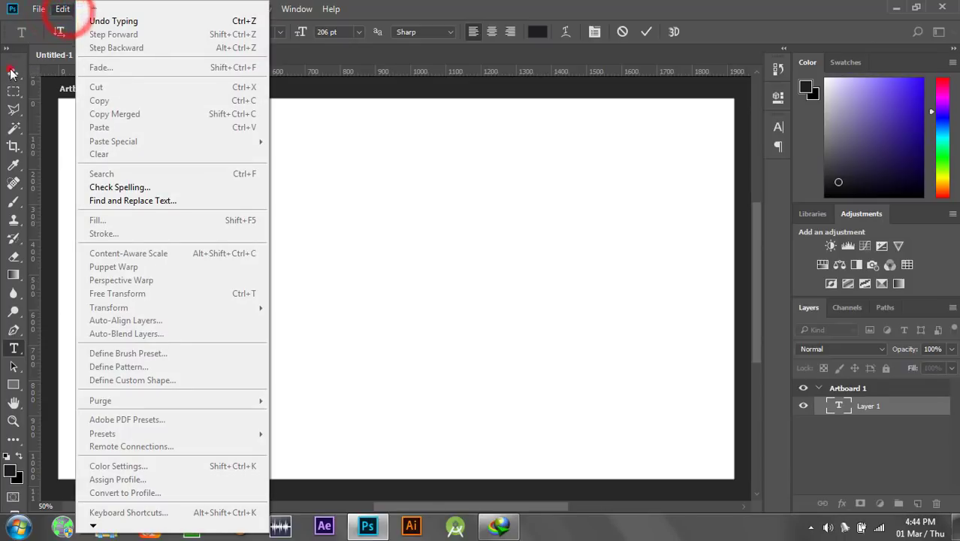
# Set the Type preferences text engine to Middle Eastern and South Asian and confirm.
pyautogui.click(13, 72)
pyautogui.click(63, 9)
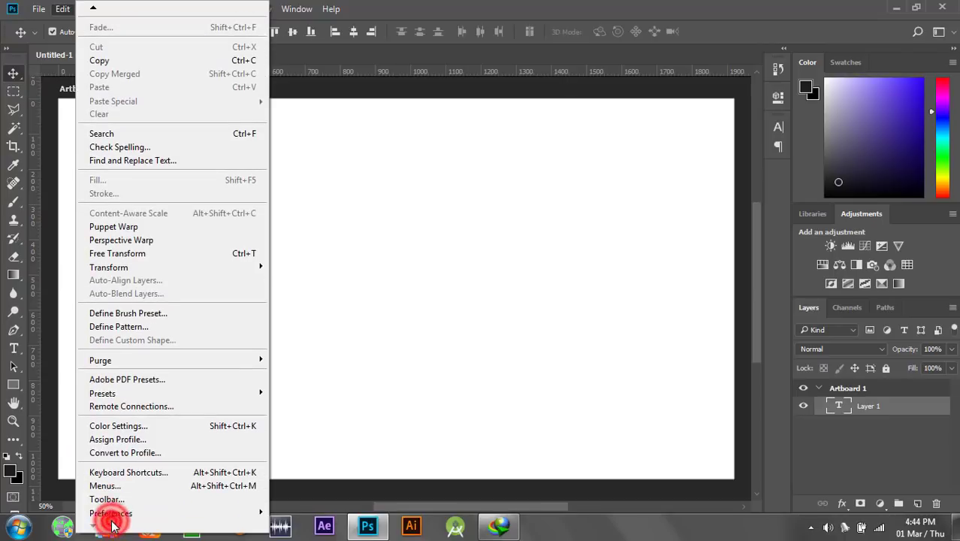
pyautogui.click(111, 513)
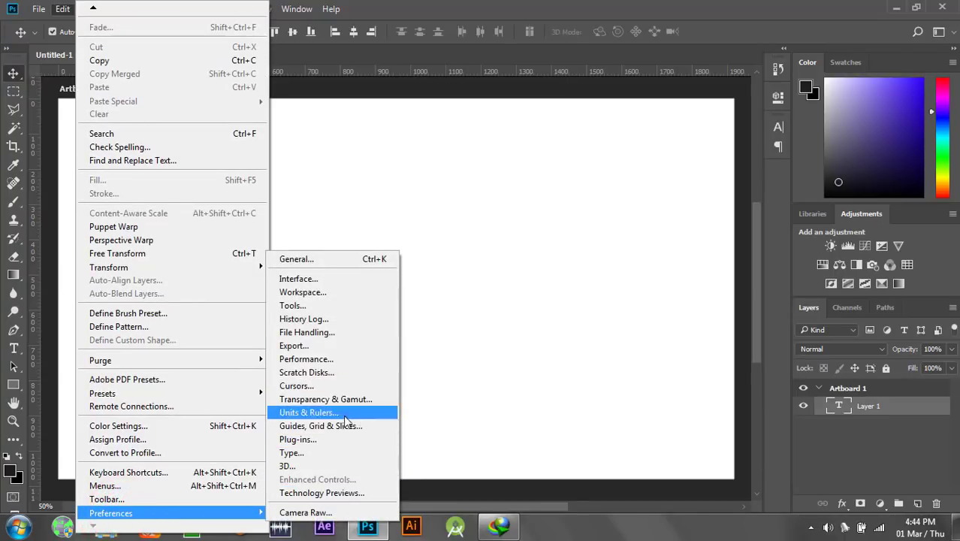
pyautogui.click(318, 452)
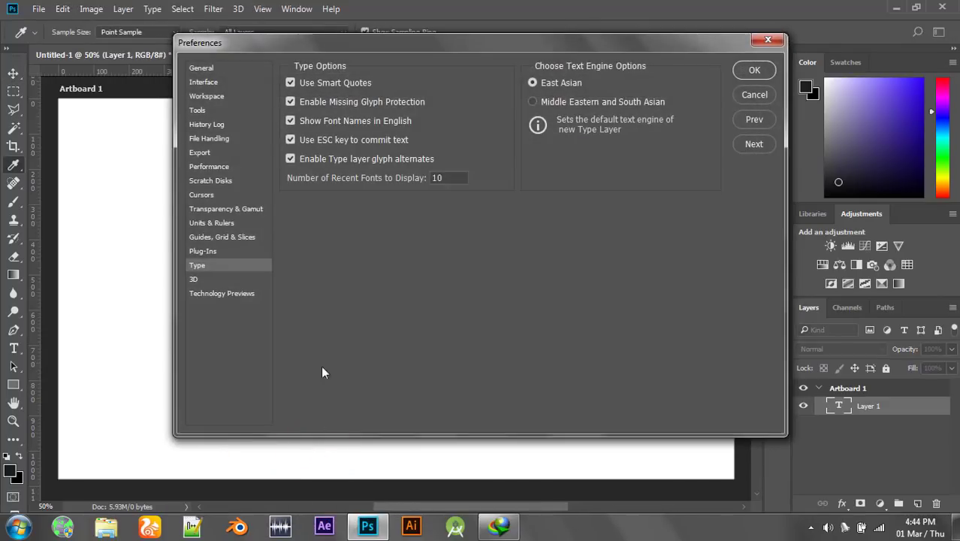
pyautogui.click(556, 104)
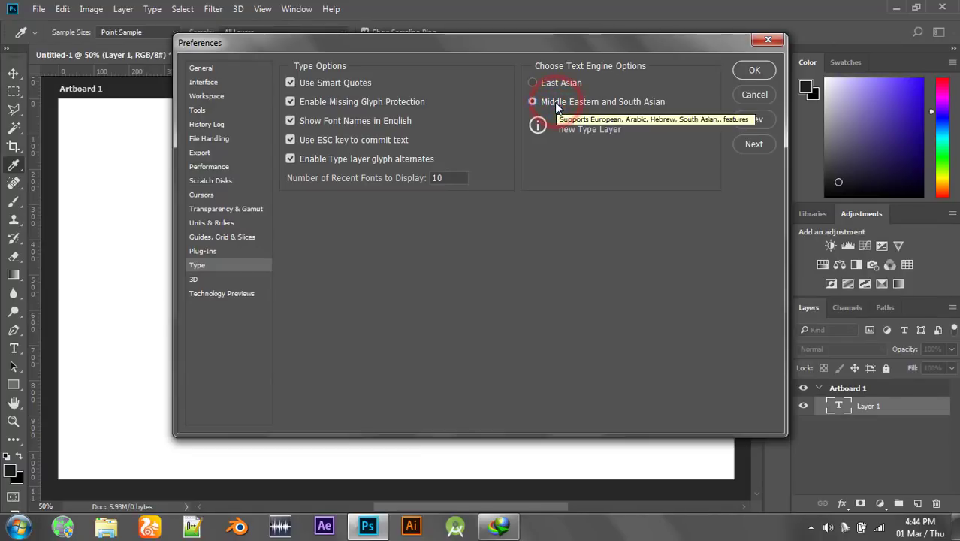
pyautogui.click(739, 70)
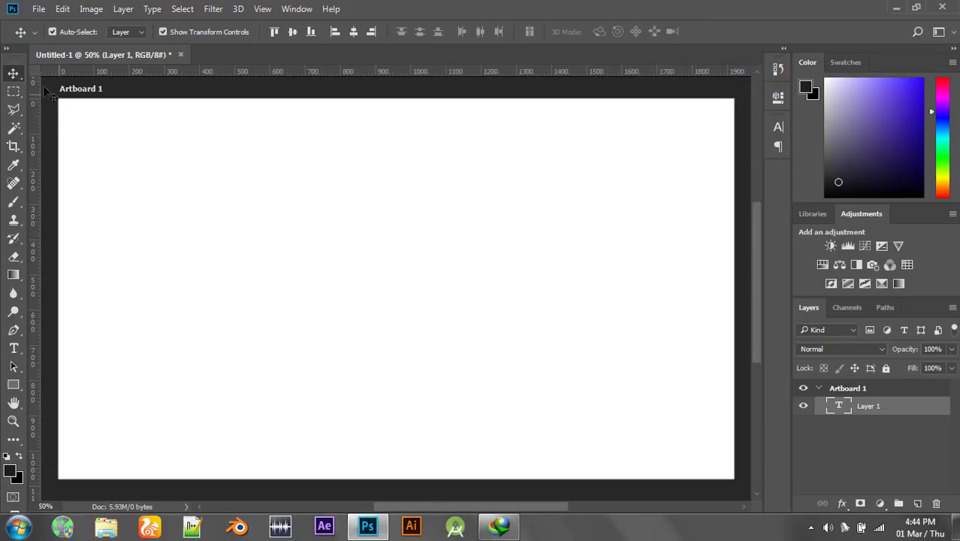
# Start empty text layer Layer 2 with the Type tool and open NHM Writer's tray menu.
pyautogui.click(14, 349)
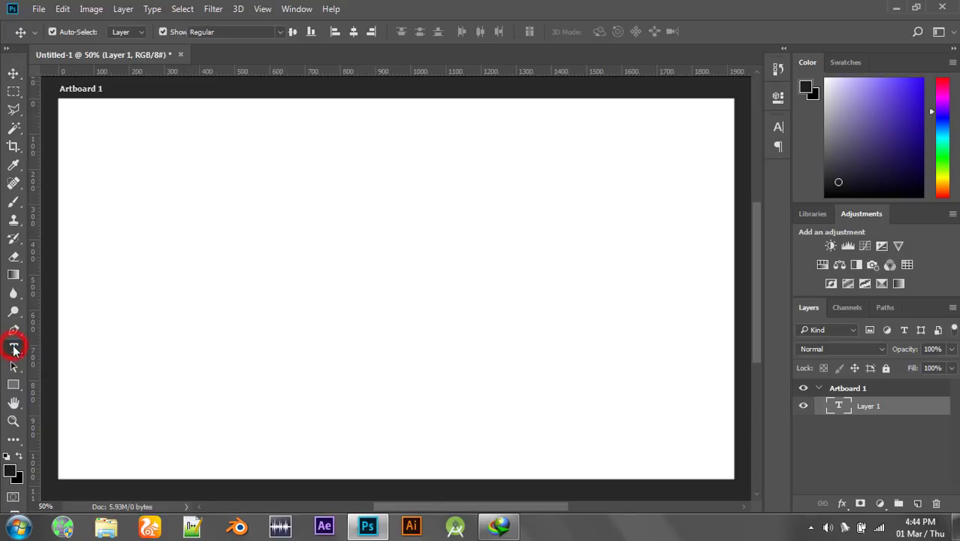
pyautogui.click(204, 201)
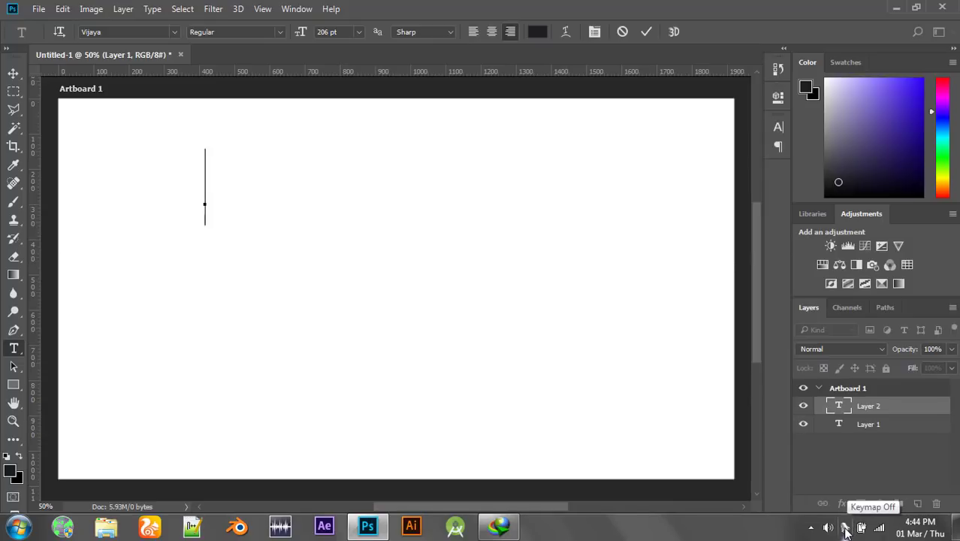
pyautogui.rightClick(844, 528)
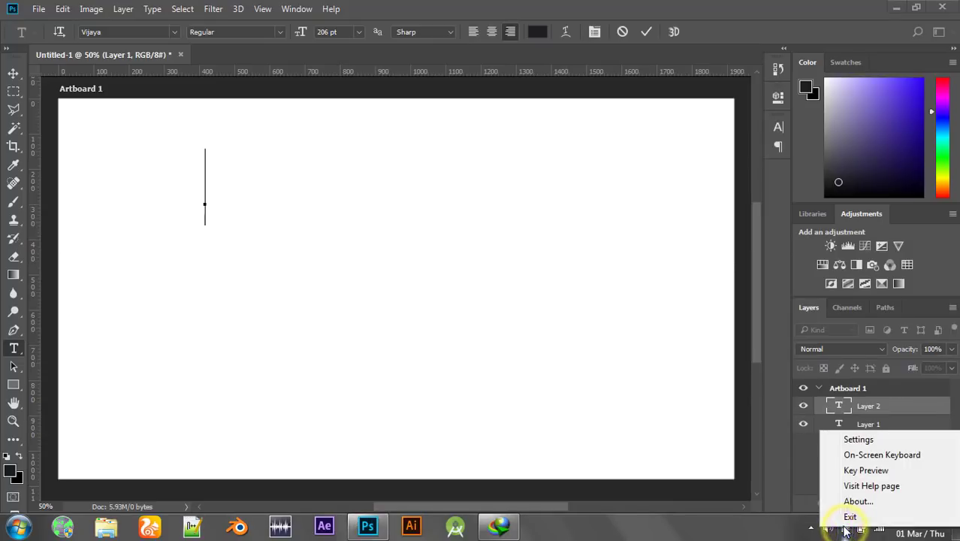
# In NHM Writer Settings, turn off all the currently enabled Tamil keyboards.
pyautogui.click(858, 441)
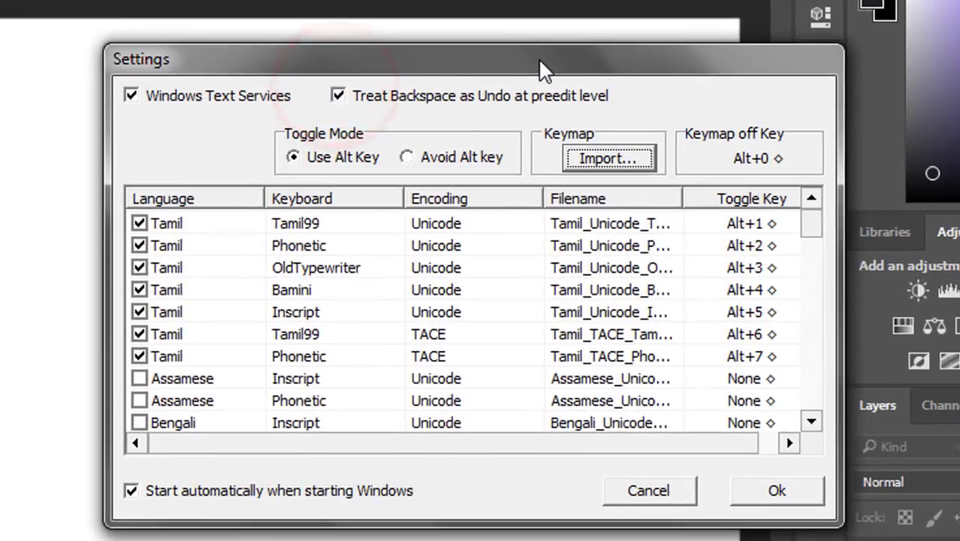
pyautogui.click(472, 247)
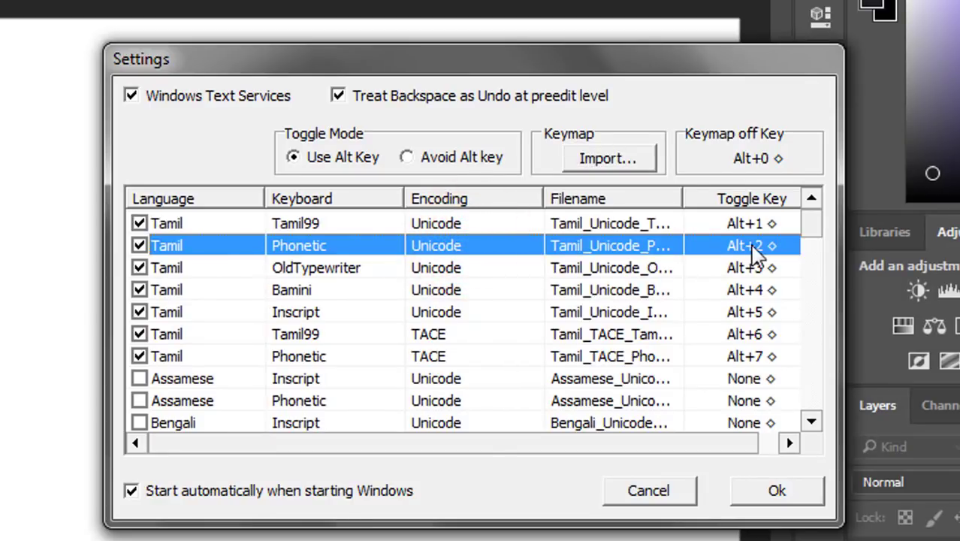
pyautogui.click(139, 223)
pyautogui.click(138, 223)
pyautogui.click(139, 246)
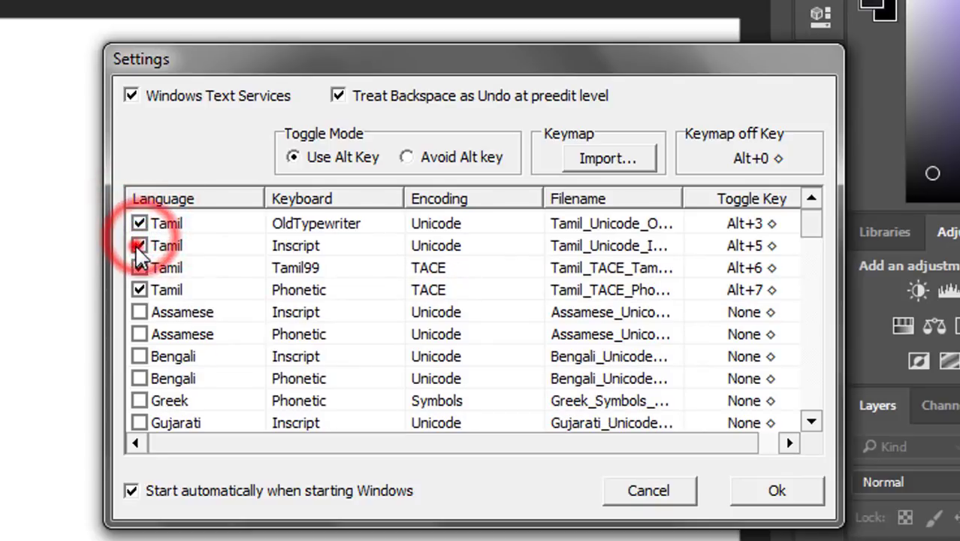
pyautogui.click(139, 245)
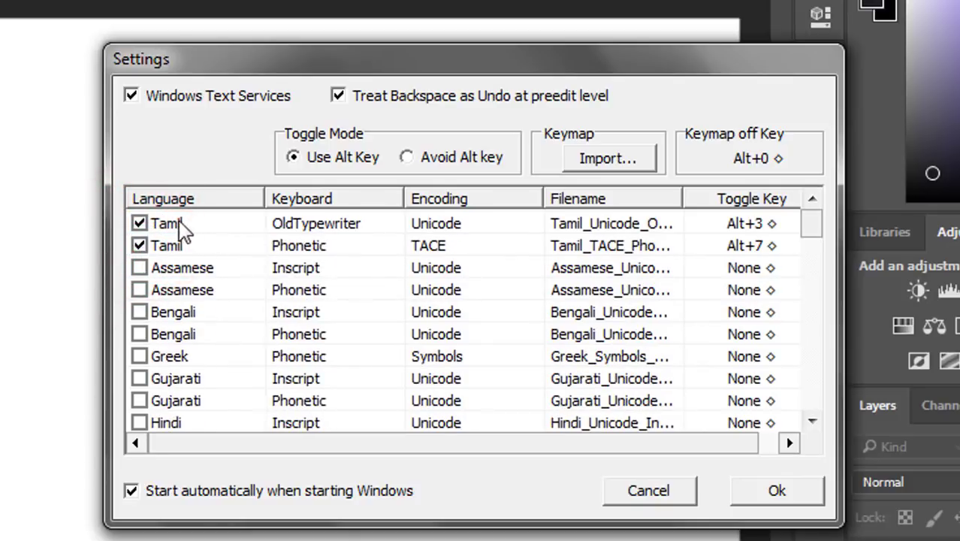
pyautogui.click(139, 223)
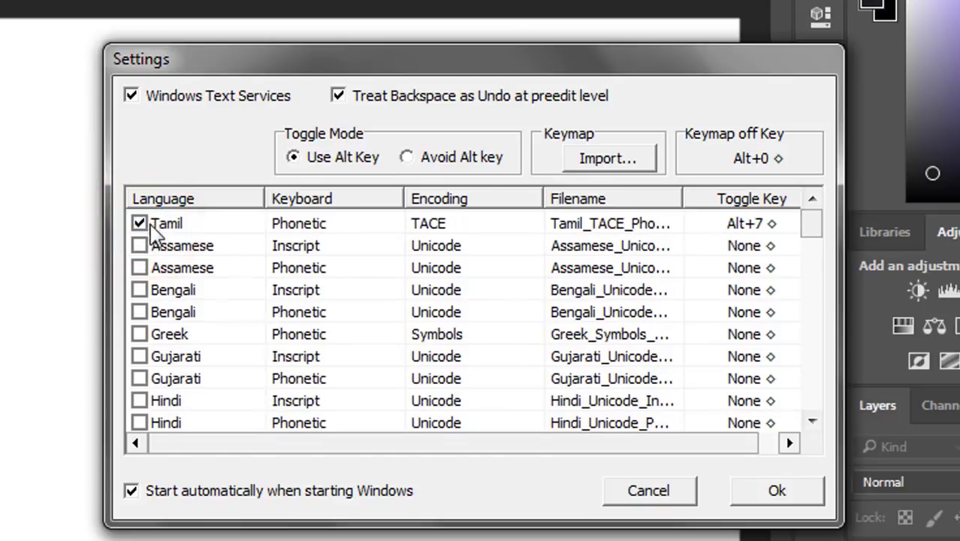
pyautogui.click(139, 223)
# Scroll the keyboard list and select the Tamil Phonetic Unicode entry.
pyautogui.scroll(-1, 420, 301)
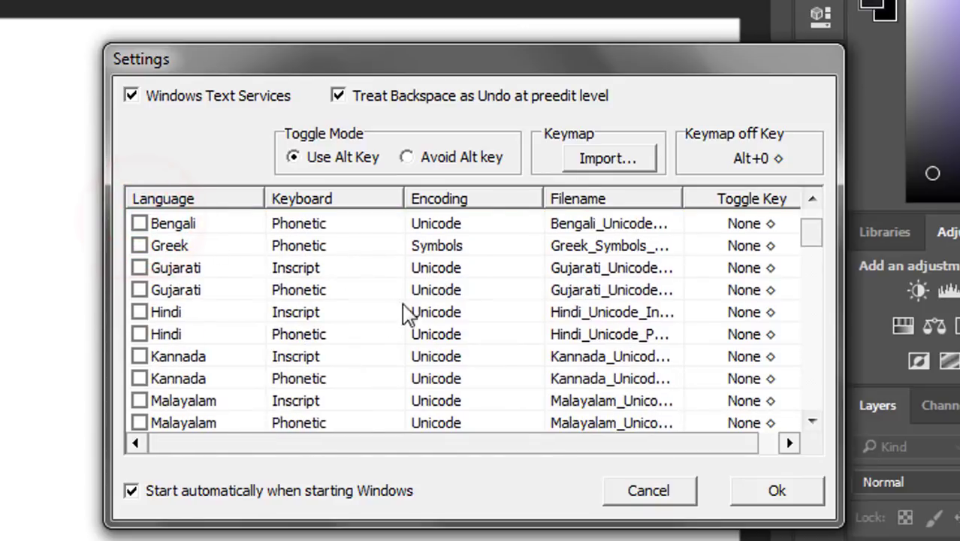
pyautogui.scroll(-3, 375, 346)
pyautogui.scroll(-2, 364, 360)
pyautogui.scroll(-3, 359, 360)
pyautogui.scroll(-4, 354, 362)
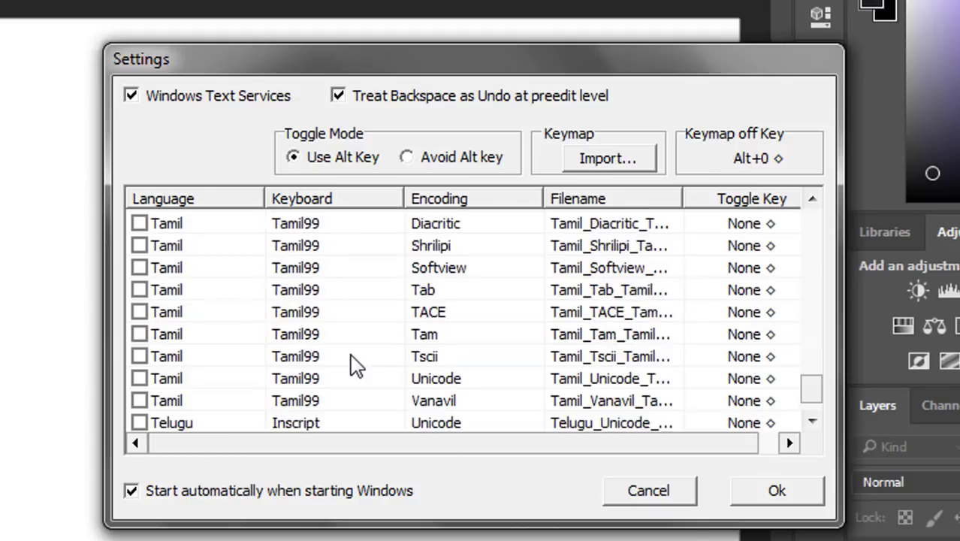
pyautogui.scroll(-2, 355, 365)
pyautogui.click(426, 334)
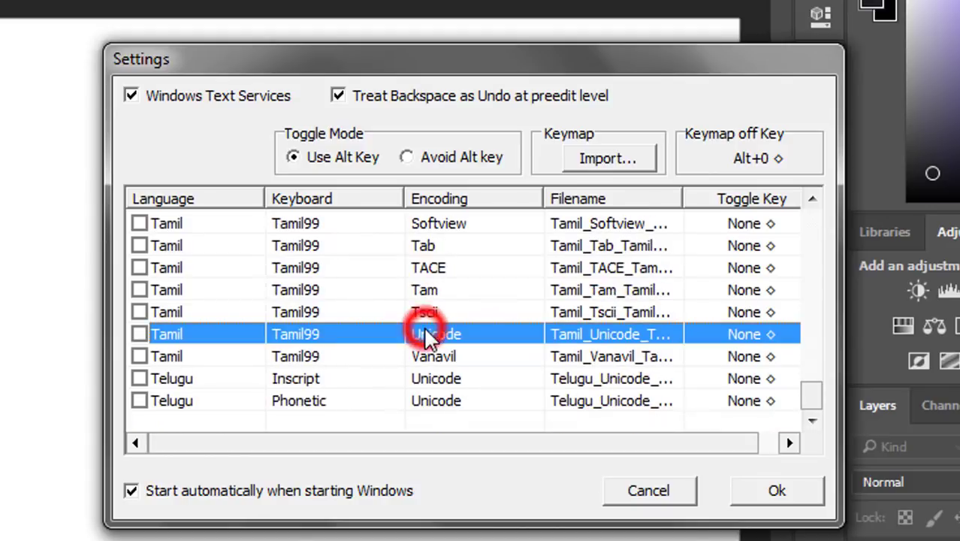
pyautogui.scroll(2, 428, 335)
pyautogui.scroll(1, 432, 294)
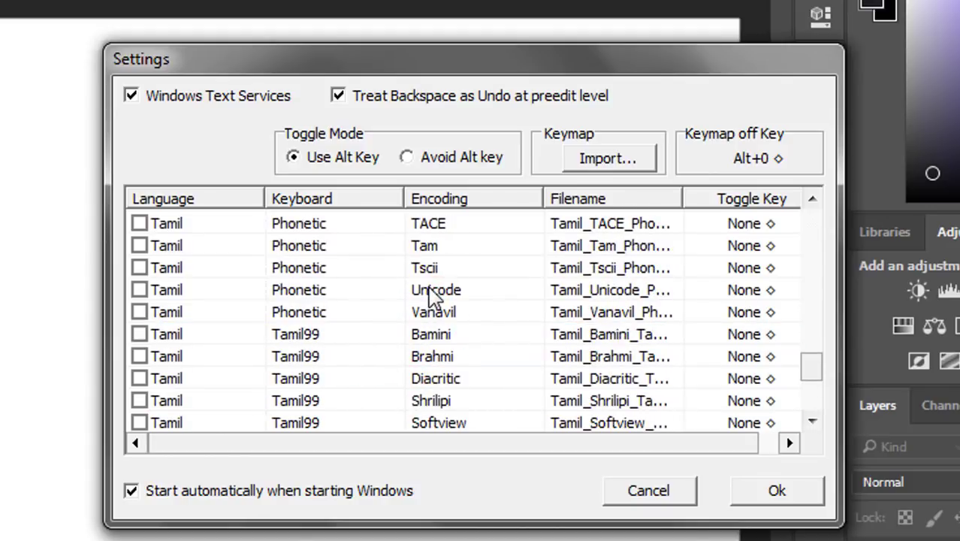
pyautogui.click(294, 288)
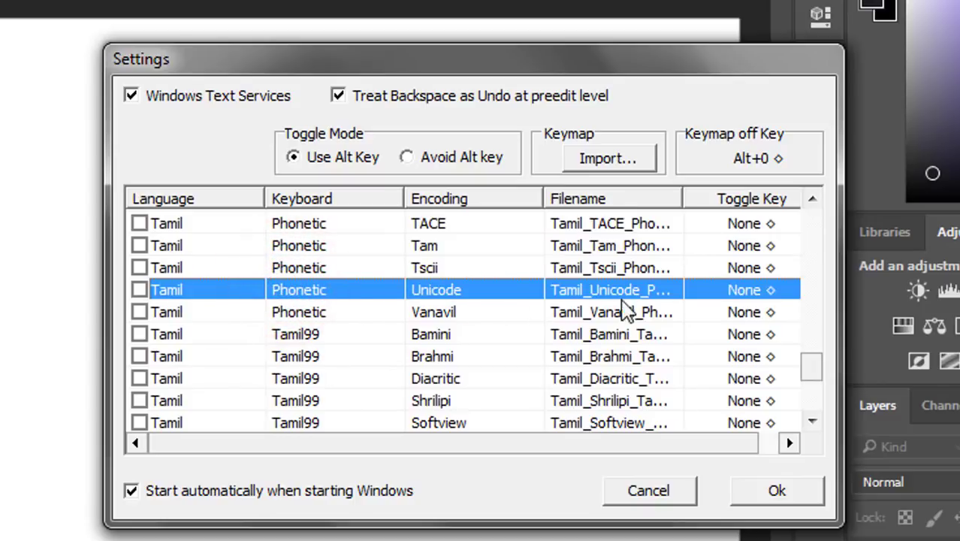
# Enable Tamil Phonetic Unicode and assign it the Alt+1 toggle key.
pyautogui.click(139, 289)
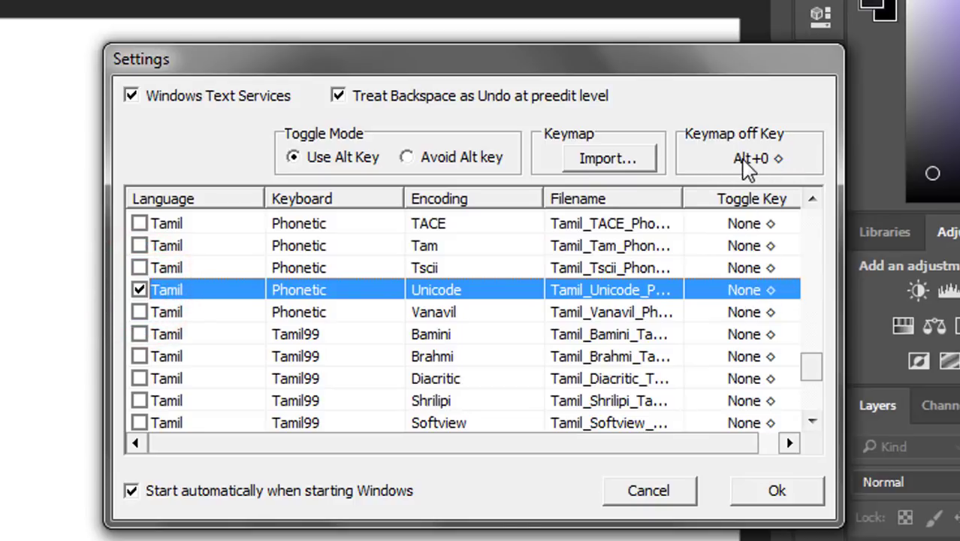
pyautogui.click(771, 288)
pyautogui.click(787, 331)
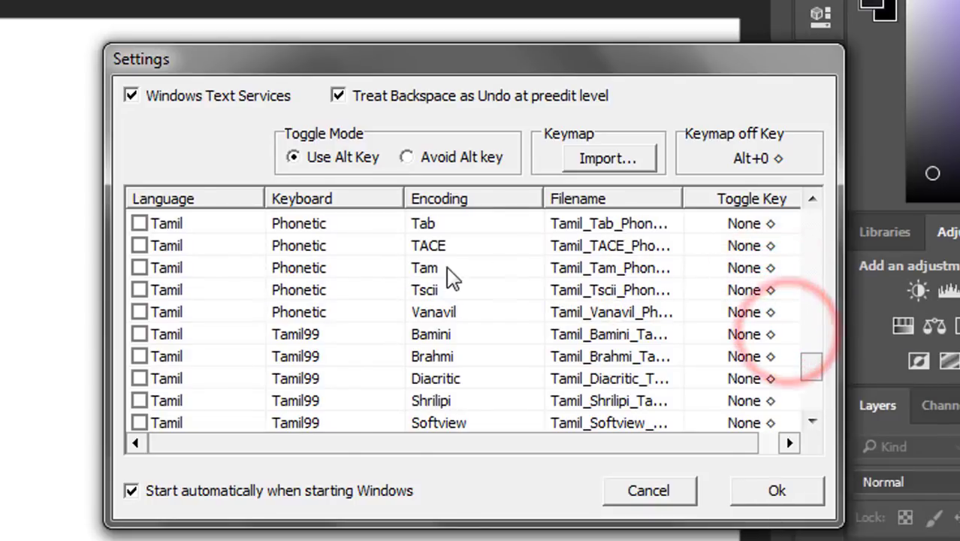
pyautogui.scroll(5, 451, 278)
pyautogui.scroll(5, 455, 290)
pyautogui.scroll(5, 454, 290)
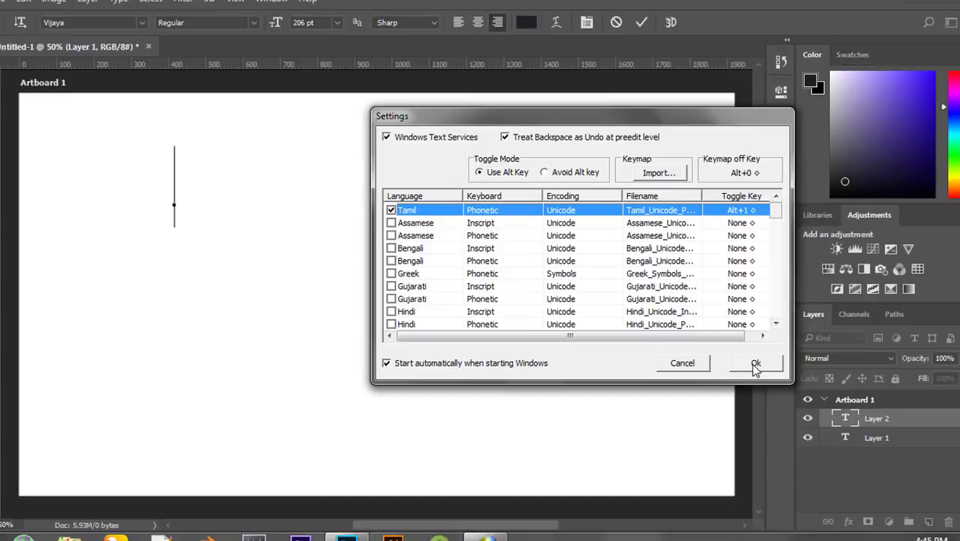
# Save the settings, accept the restart, and activate the Alt+1 Tamil Phonetic Unicode keymap.
pyautogui.click(756, 364)
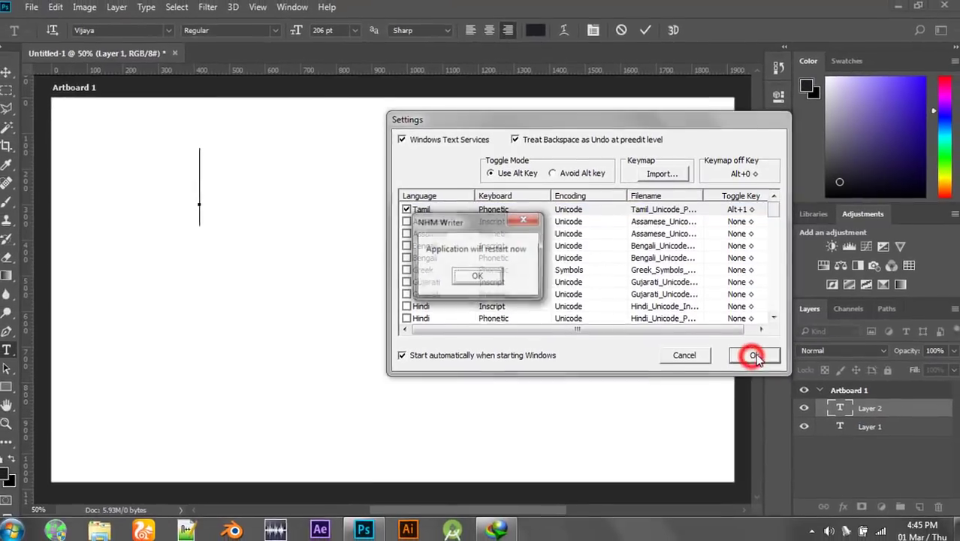
pyautogui.click(479, 277)
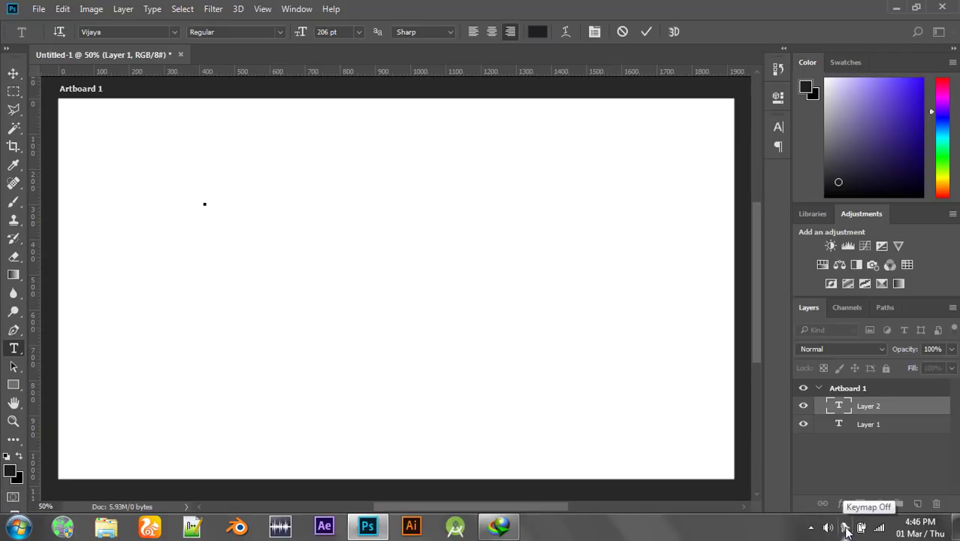
pyautogui.click(845, 531)
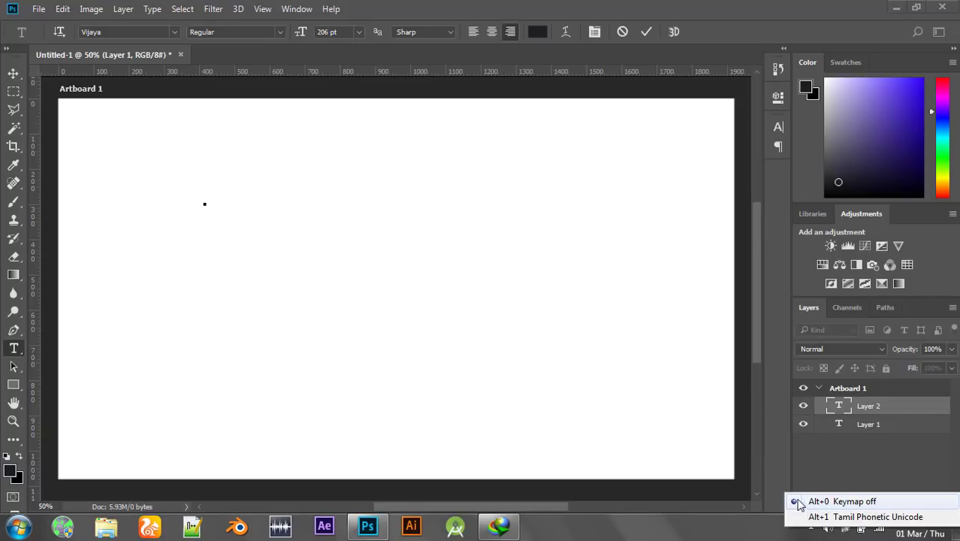
pyautogui.click(844, 528)
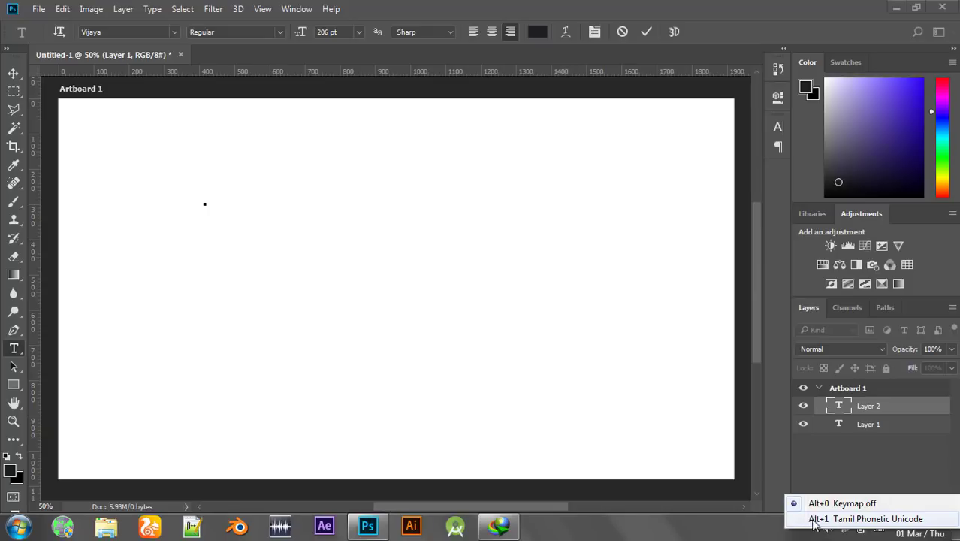
pyautogui.click(202, 207)
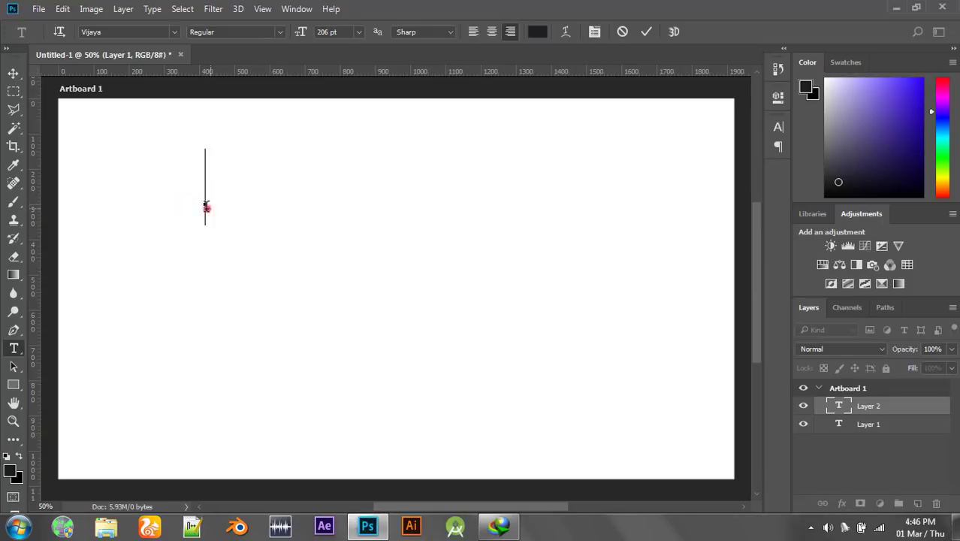
# Type the Tamil word into the new text layer and reposition it on the artboard.
pyautogui.click(206, 207)
pyautogui.write('i')
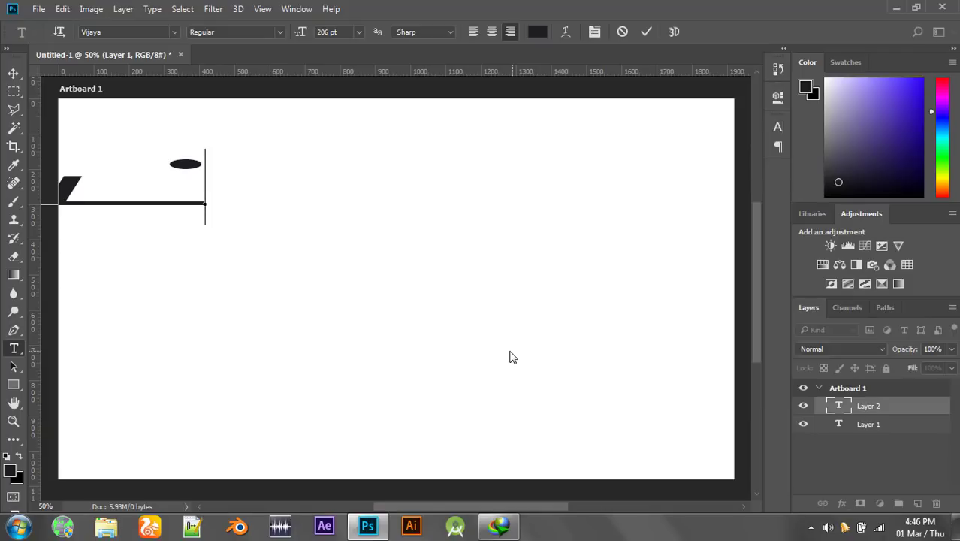
pyautogui.write('u')
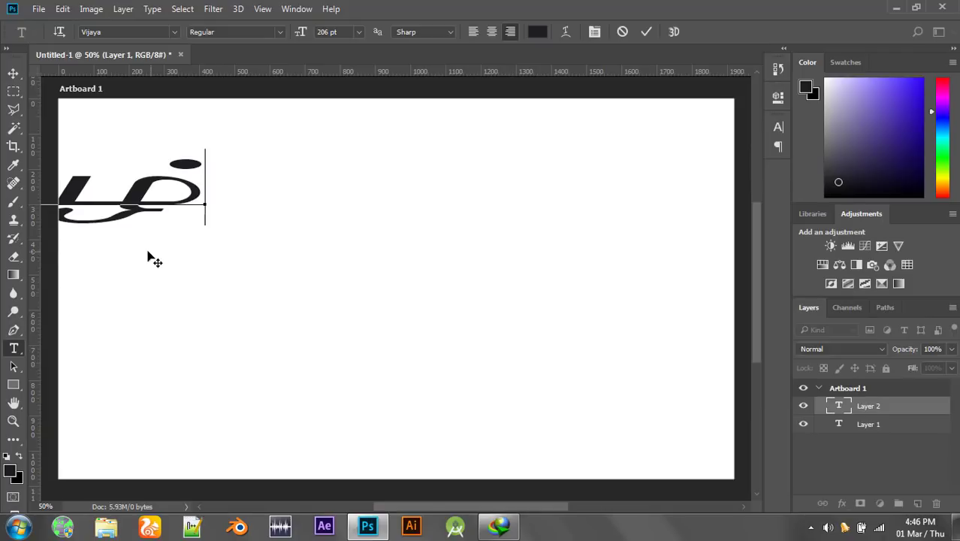
pyautogui.moveTo(137, 212); pyautogui.dragTo(425, 232)
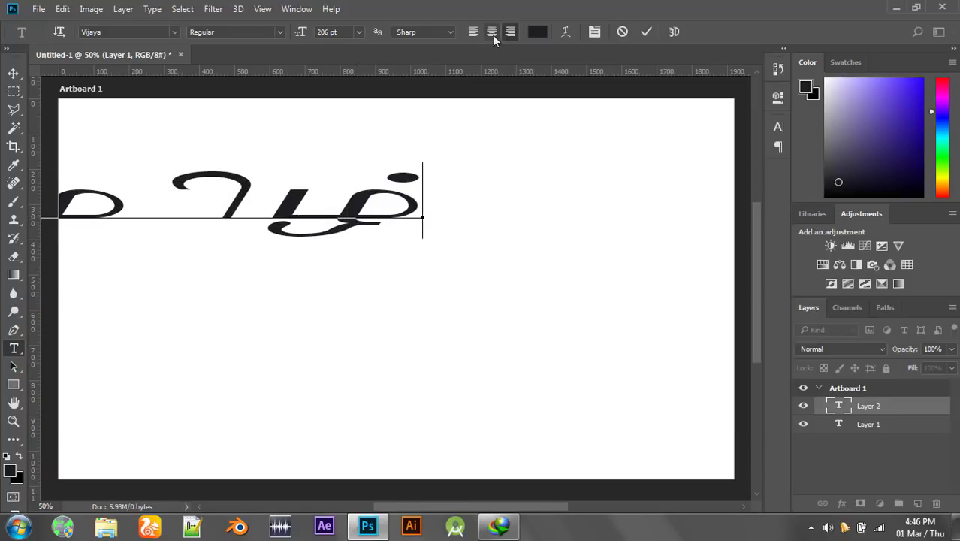
# Left-align the Tamil text, move it toward the upper left, and shrink it to 101 pt.
pyautogui.hotkey('ctrl', 'a')
pyautogui.click(472, 31)
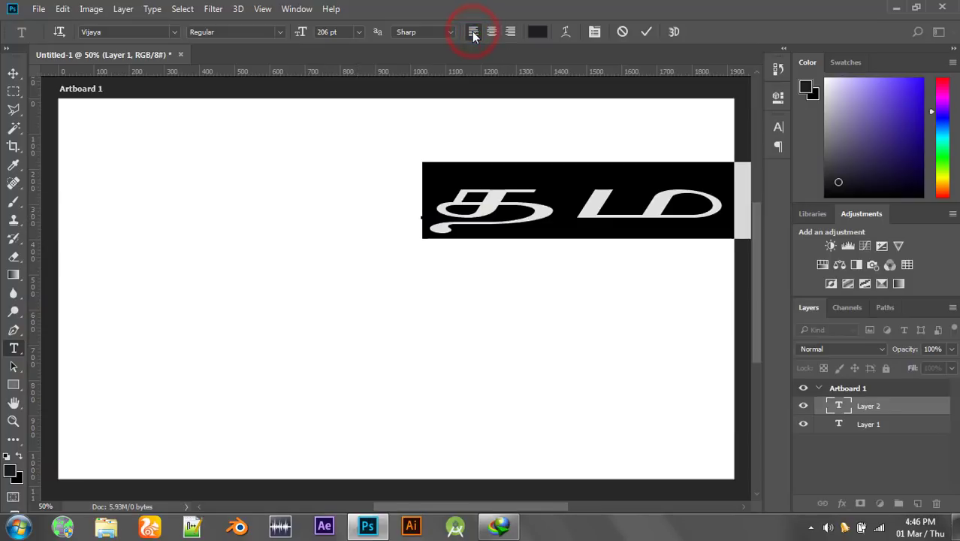
pyautogui.moveTo(500, 218)
pyautogui.mouseDown()
pyautogui.moveTo(274, 188)
pyautogui.moveTo(235, 207)
pyautogui.mouseUp()
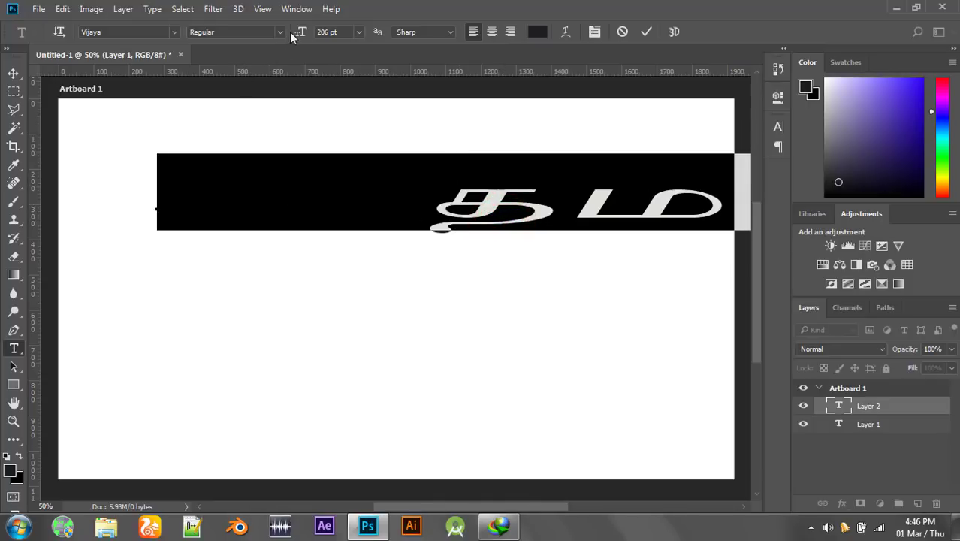
pyautogui.moveTo(299, 32); pyautogui.dragTo(224, 41)
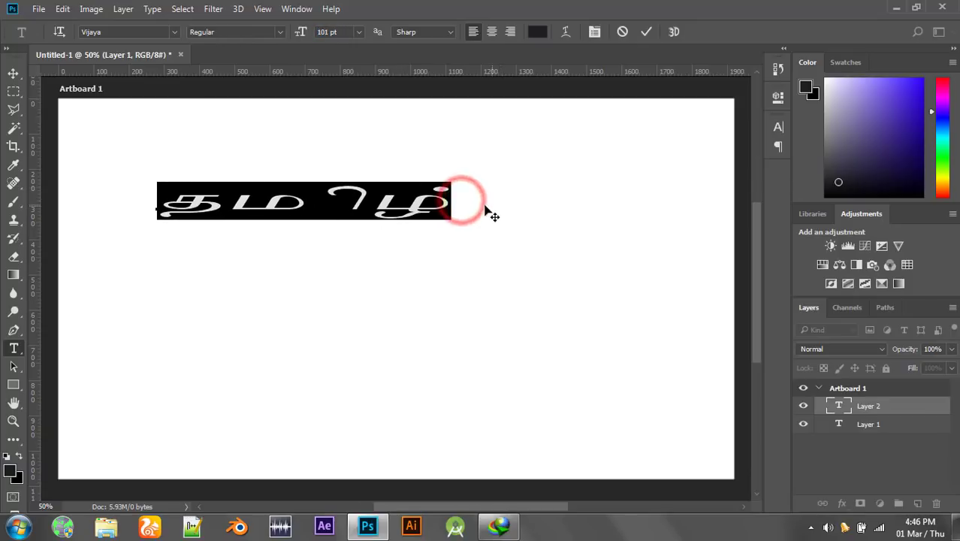
pyautogui.click(448, 208)
pyautogui.moveTo(449, 208); pyautogui.dragTo(154, 197)
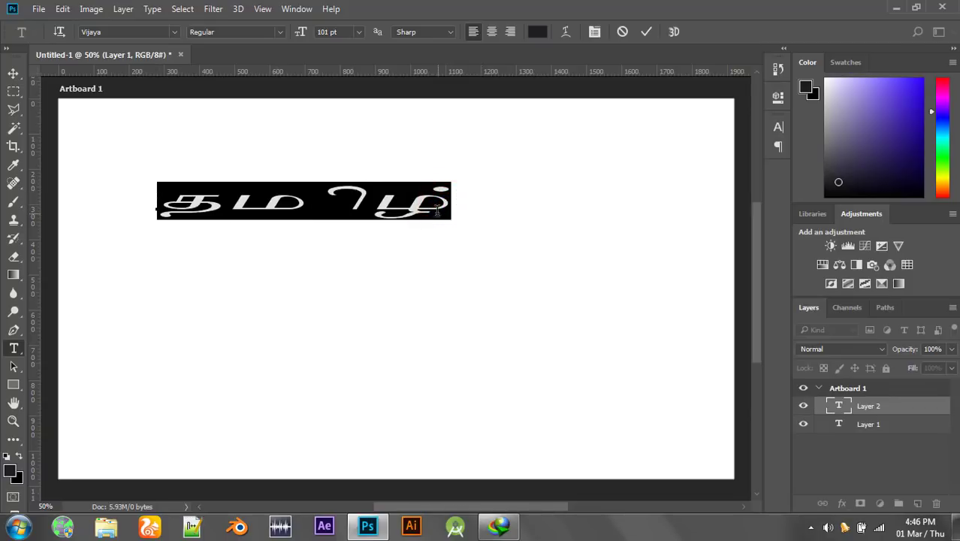
# Commit the Tamil text by switching to the Move tool.
pyautogui.click(41, 11)
pyautogui.moveTo(62, 9)
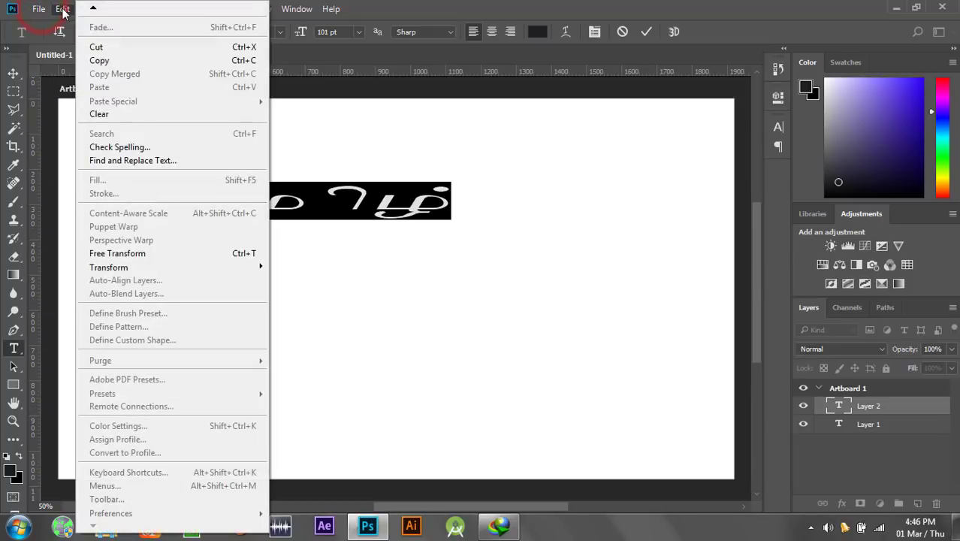
pyautogui.click(14, 73)
pyautogui.click(14, 72)
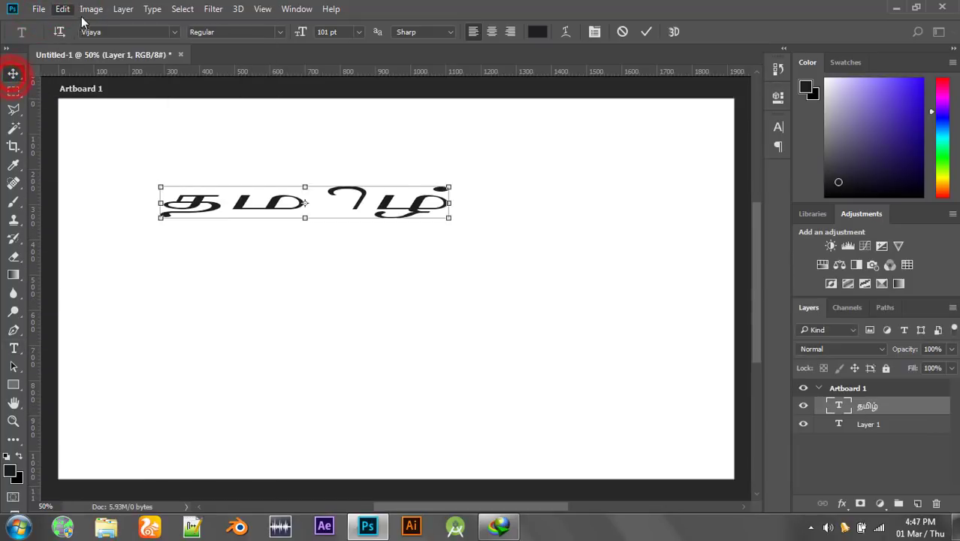
# Set the Type preferences text engine to Middle Eastern and South Asian.
pyautogui.click(63, 9)
pyautogui.click(139, 513)
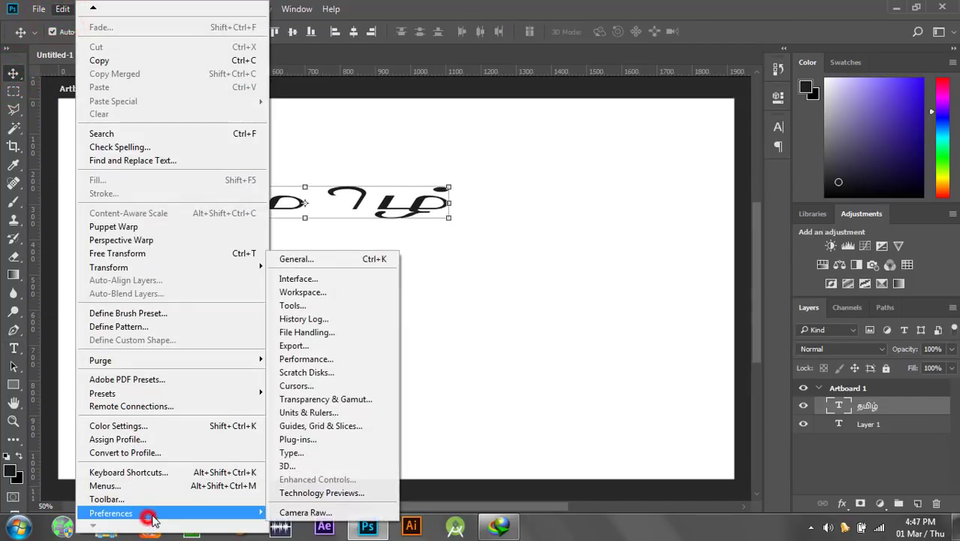
pyautogui.click(293, 453)
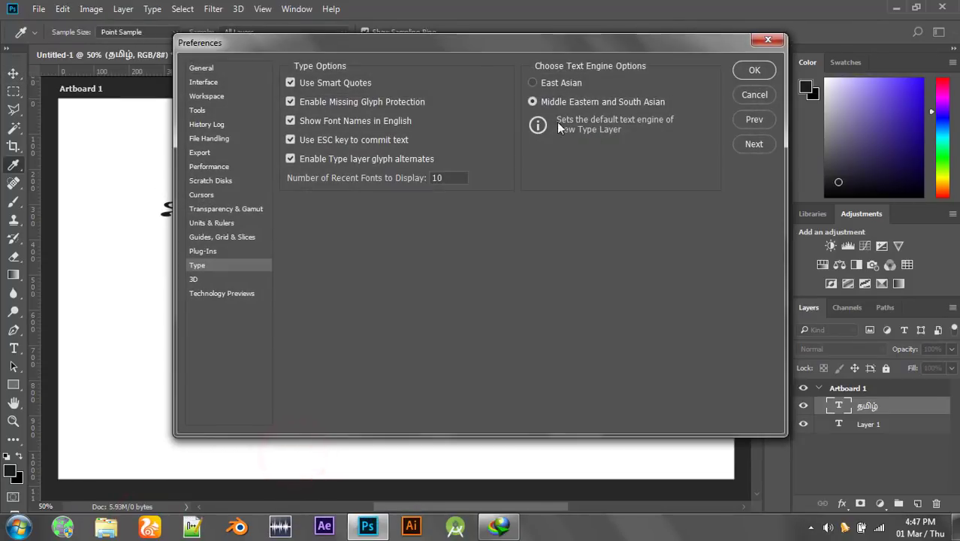
pyautogui.click(532, 101)
pyautogui.click(754, 72)
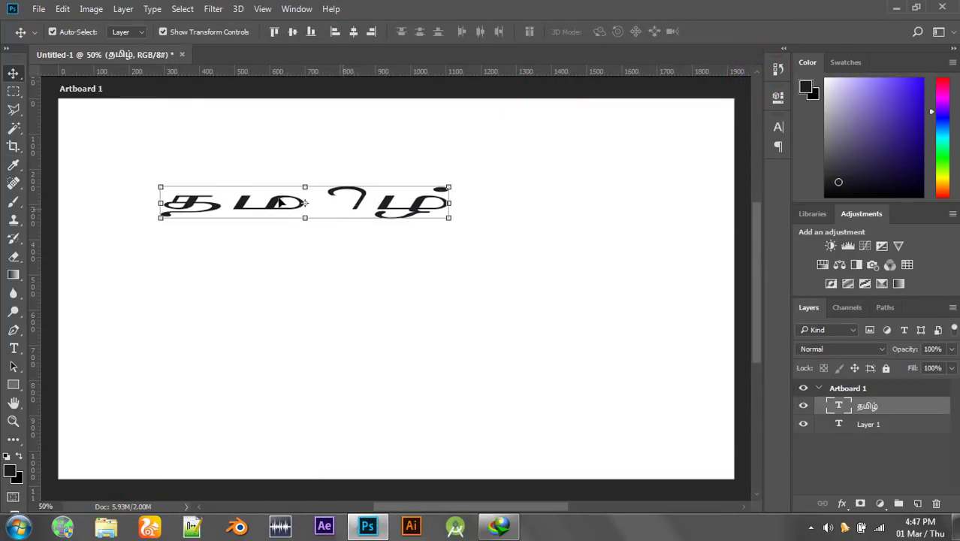
# Quit Photoshop, discarding changes to Untitled-1.
pyautogui.click(944, 9)
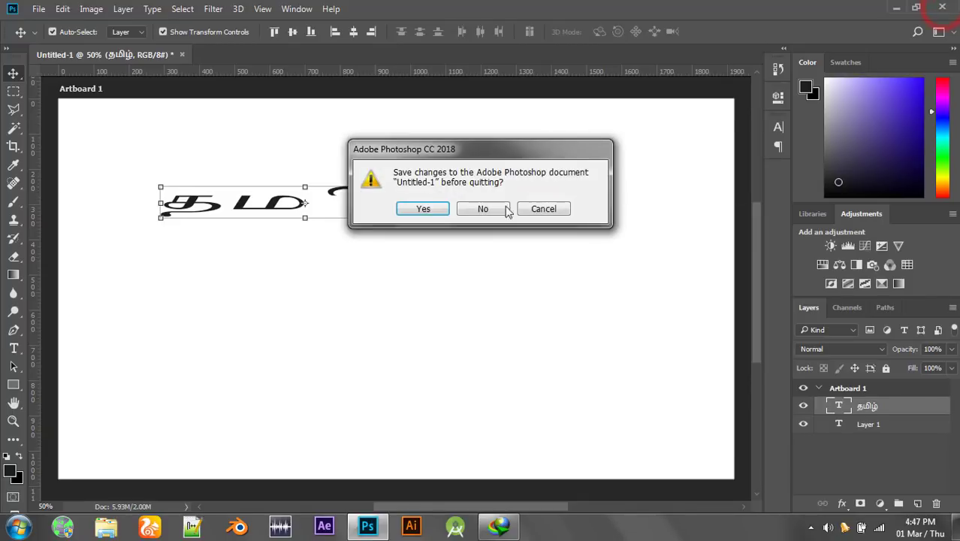
pyautogui.click(481, 206)
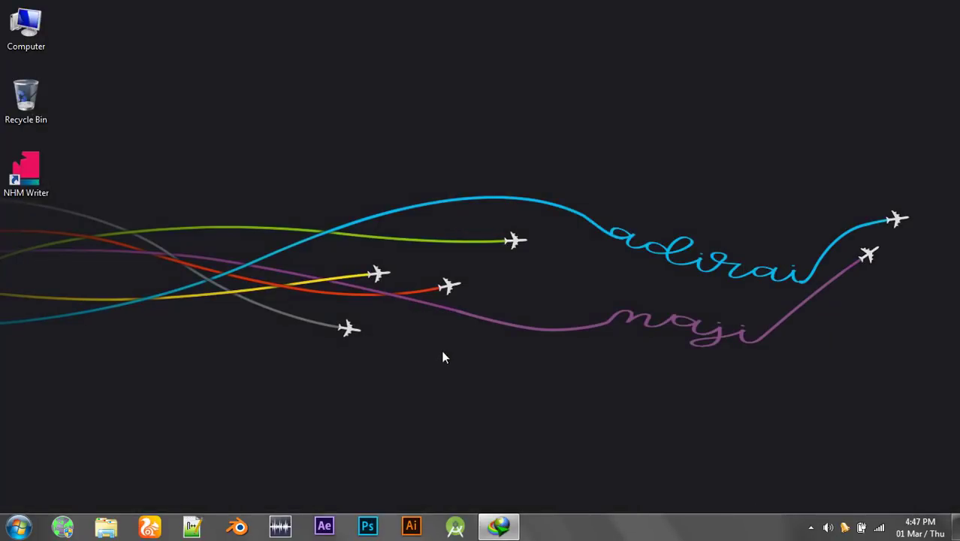
pyautogui.click(369, 528)
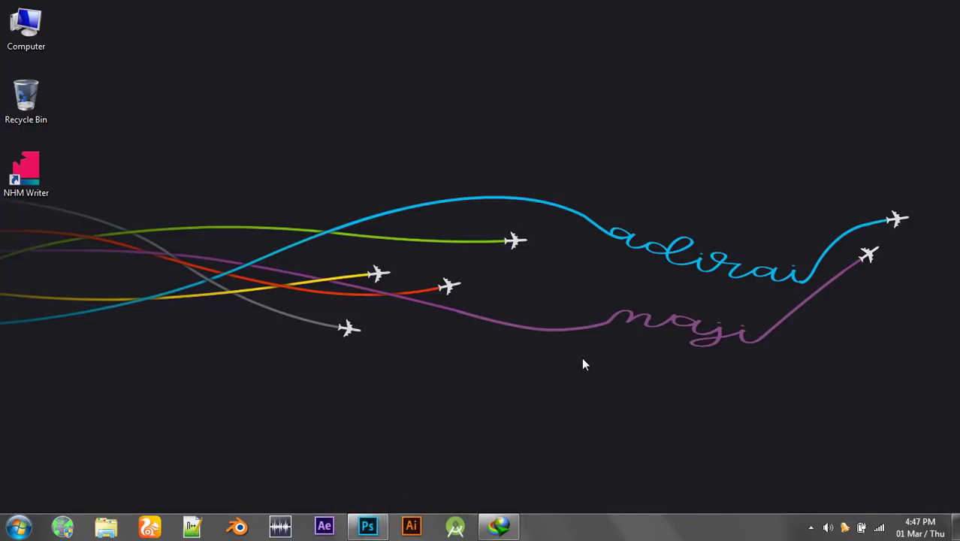
# Exit NHM Writer from the tray, relaunch it from the Start menu, and refresh the desktop.
pyautogui.rightClick(845, 531)
pyautogui.click(845, 517)
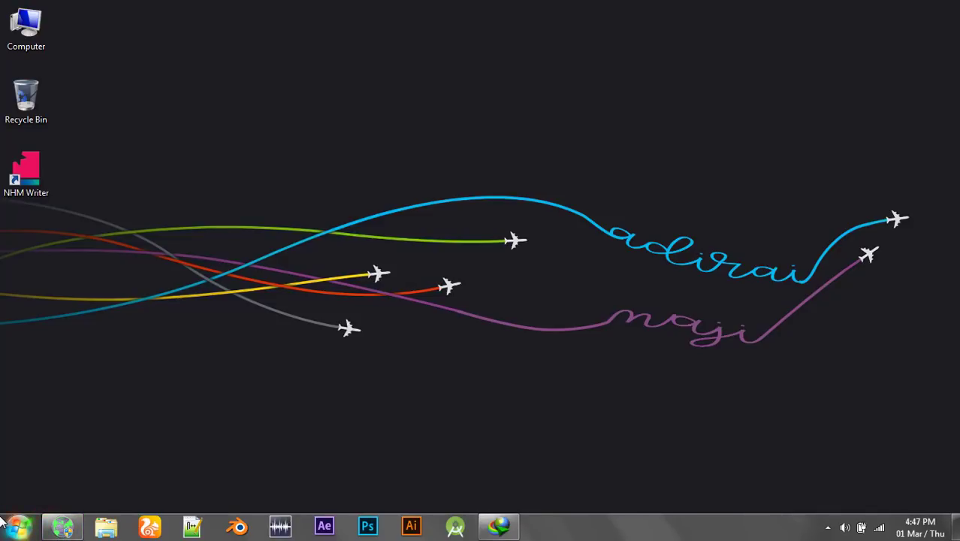
pyautogui.click(18, 527)
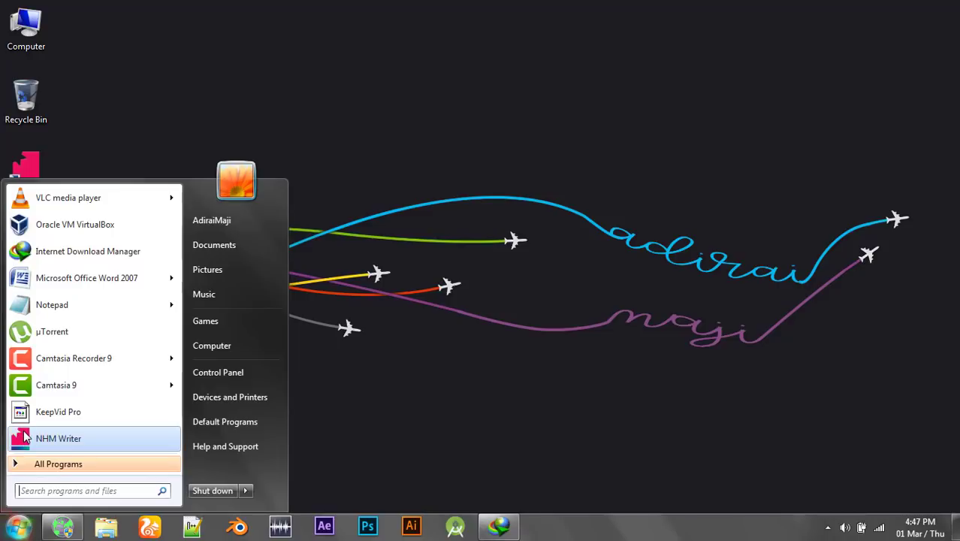
pyautogui.click(24, 433)
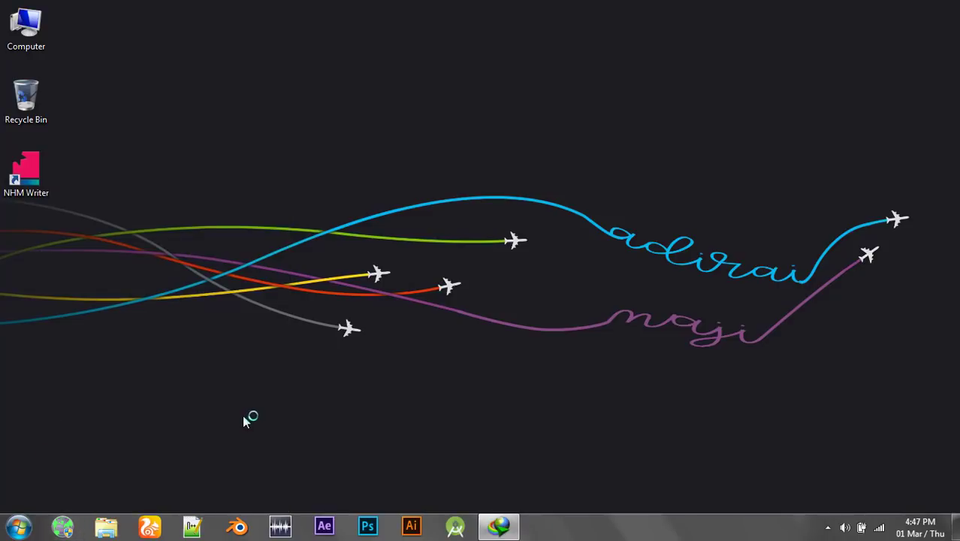
pyautogui.rightClick(564, 278)
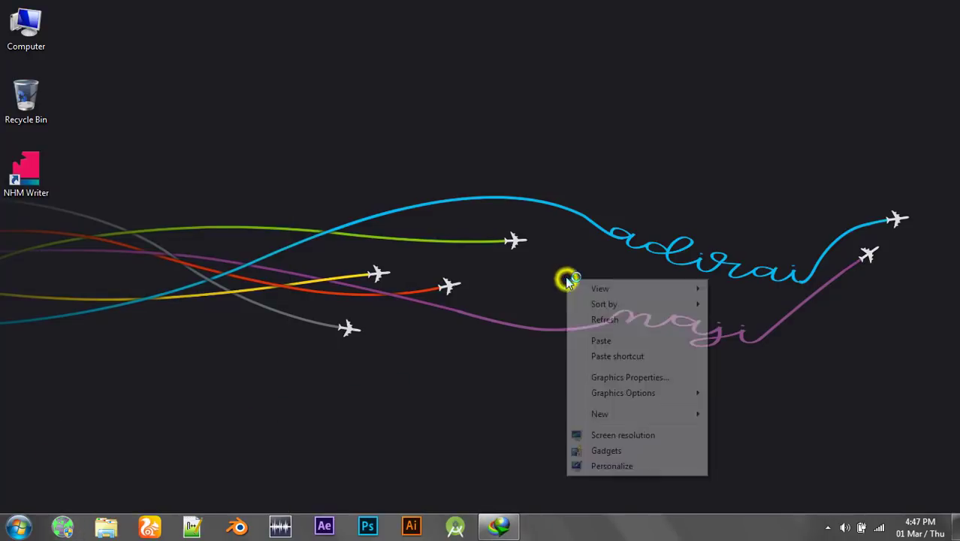
pyautogui.click(590, 320)
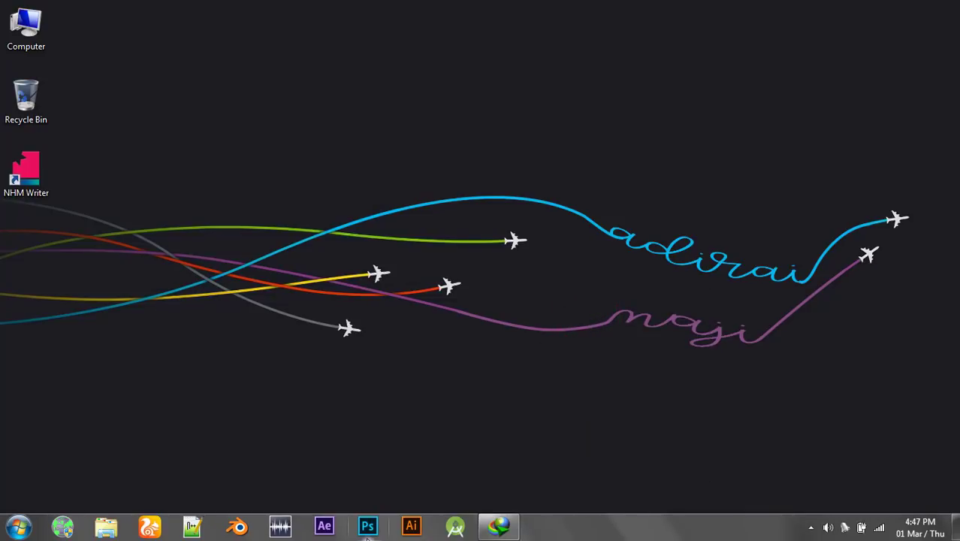
# Create a new blank Web Large 1920 × 1080 px document in Photoshop.
pyautogui.rightClick(674, 381)
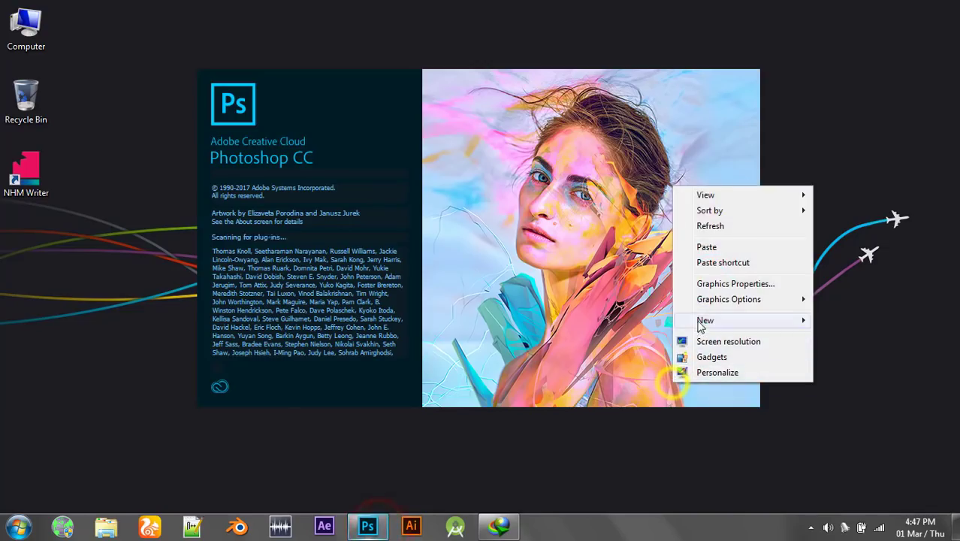
pyautogui.click(726, 228)
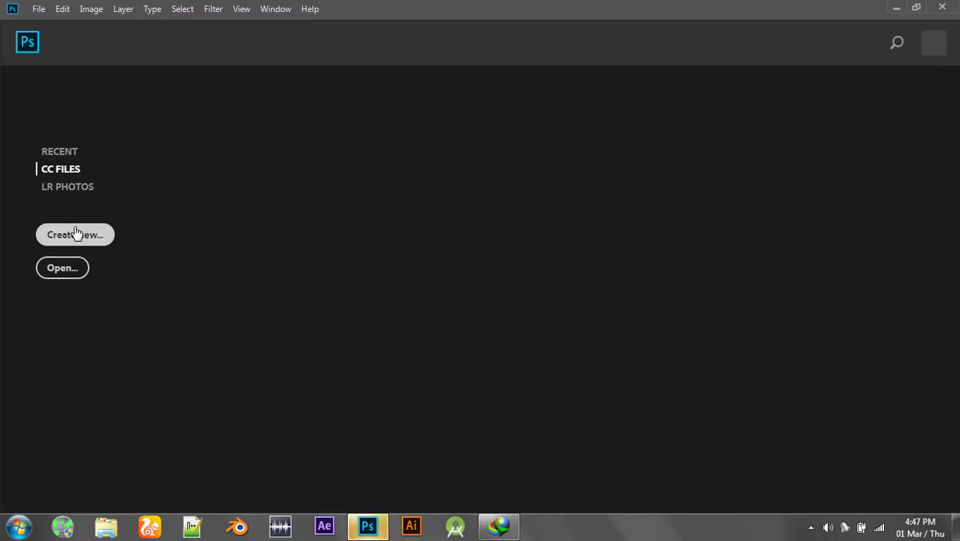
pyautogui.click(75, 232)
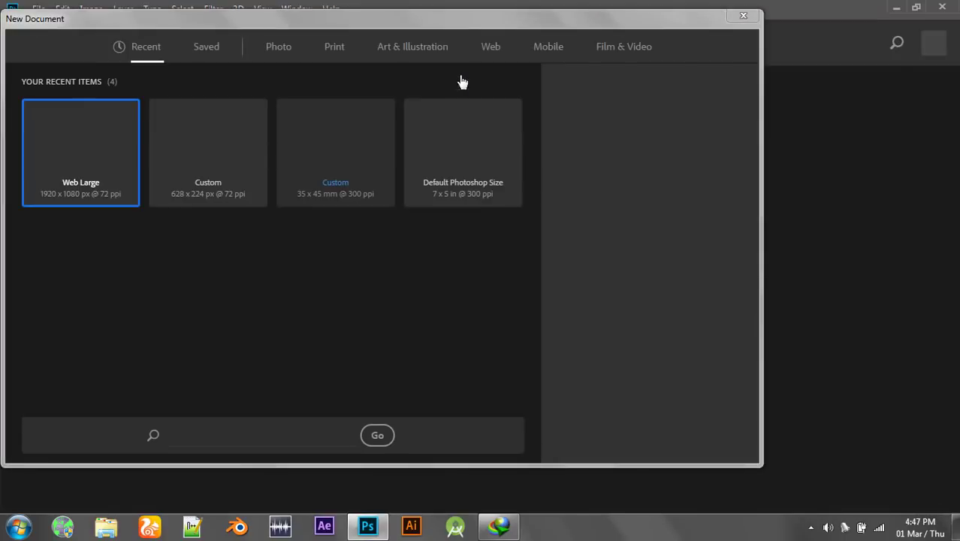
pyautogui.click(488, 47)
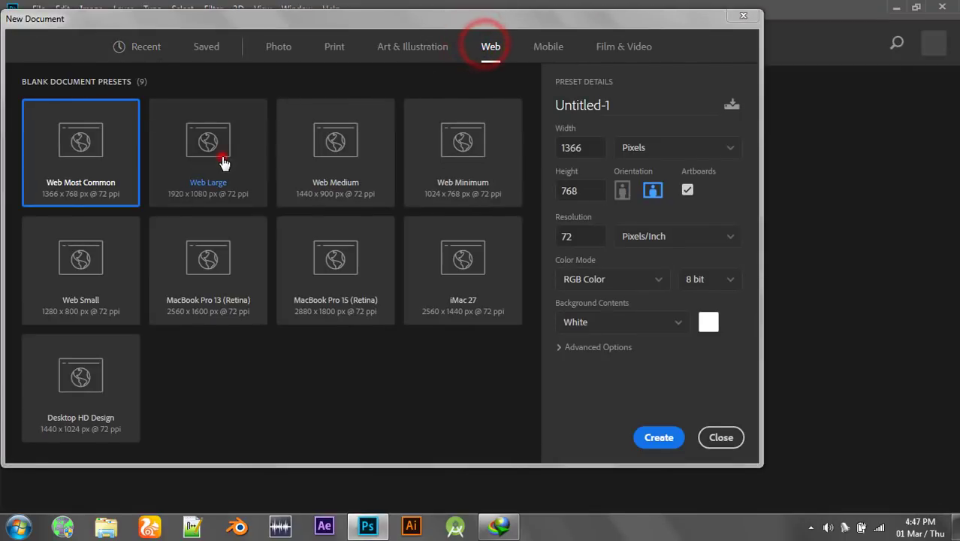
pyautogui.click(222, 156)
pyautogui.click(664, 440)
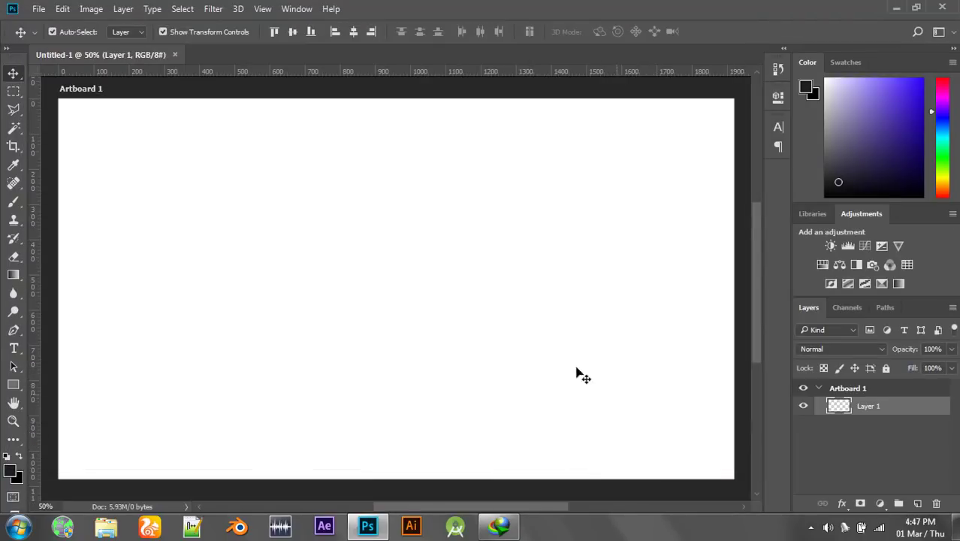
pyautogui.click(13, 349)
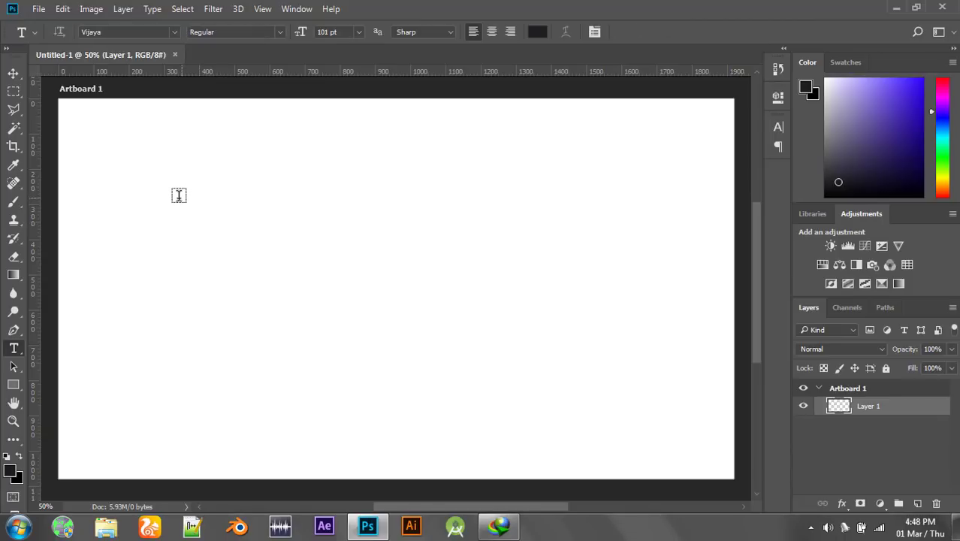
# Switch the Type preferences text engine to Middle Eastern and South Asian.
pyautogui.click(13, 73)
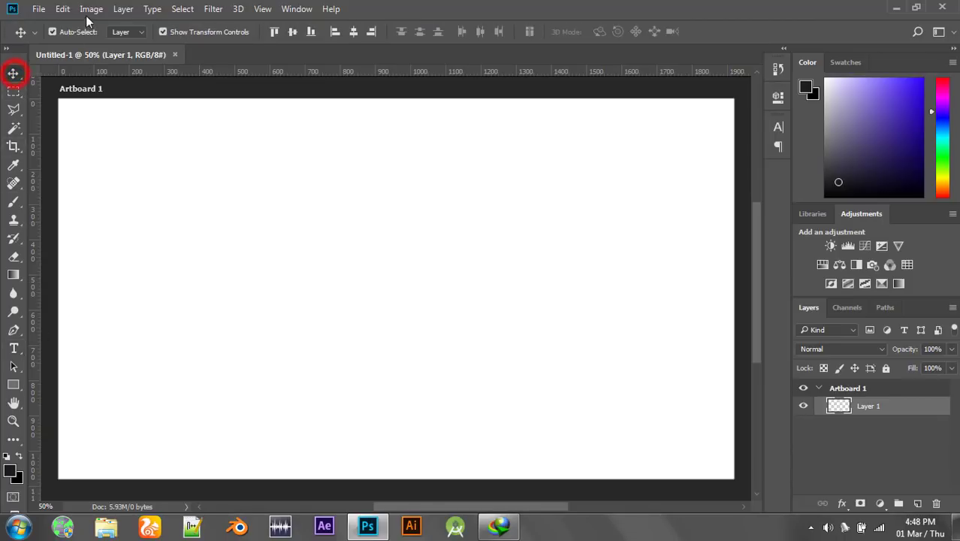
pyautogui.click(63, 9)
pyautogui.click(132, 523)
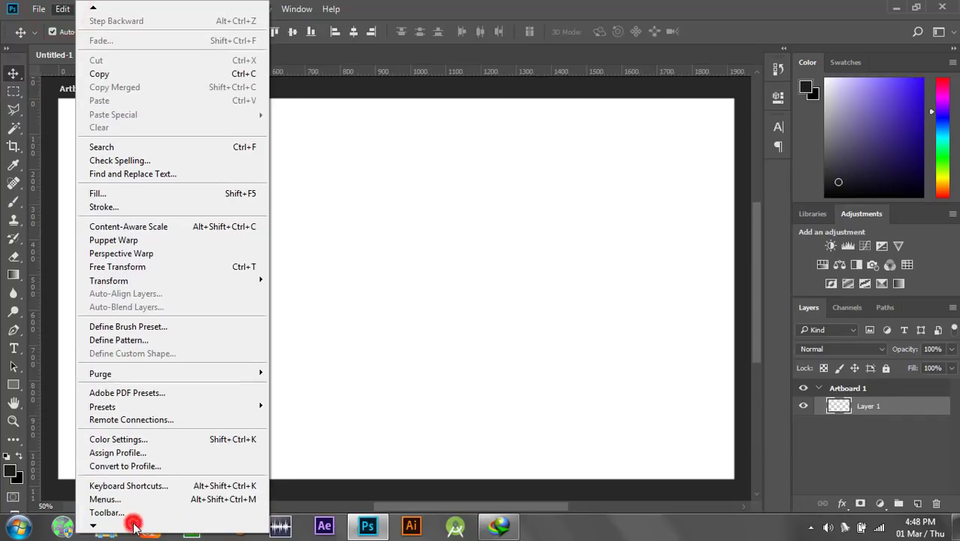
pyautogui.moveTo(332, 452)
pyautogui.click(290, 451)
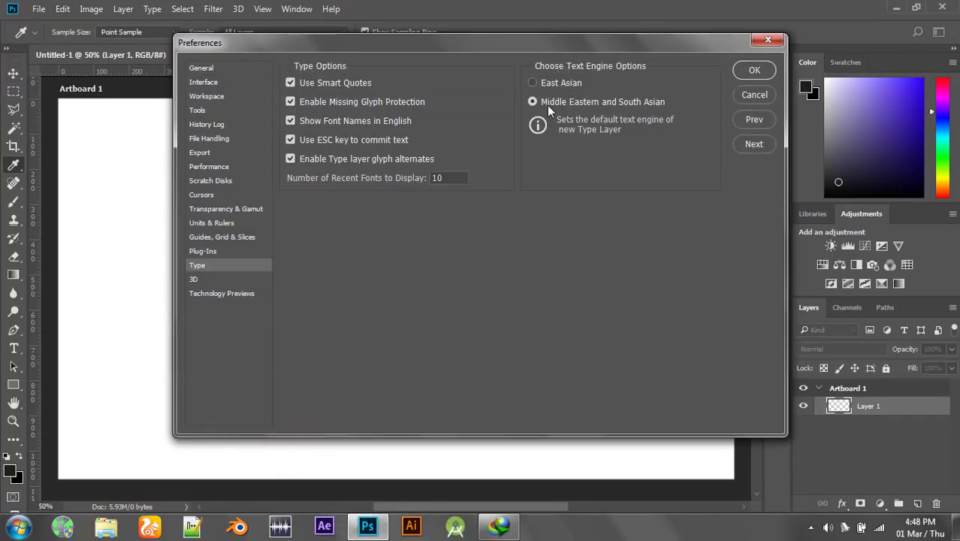
pyautogui.click(545, 103)
pyautogui.click(749, 71)
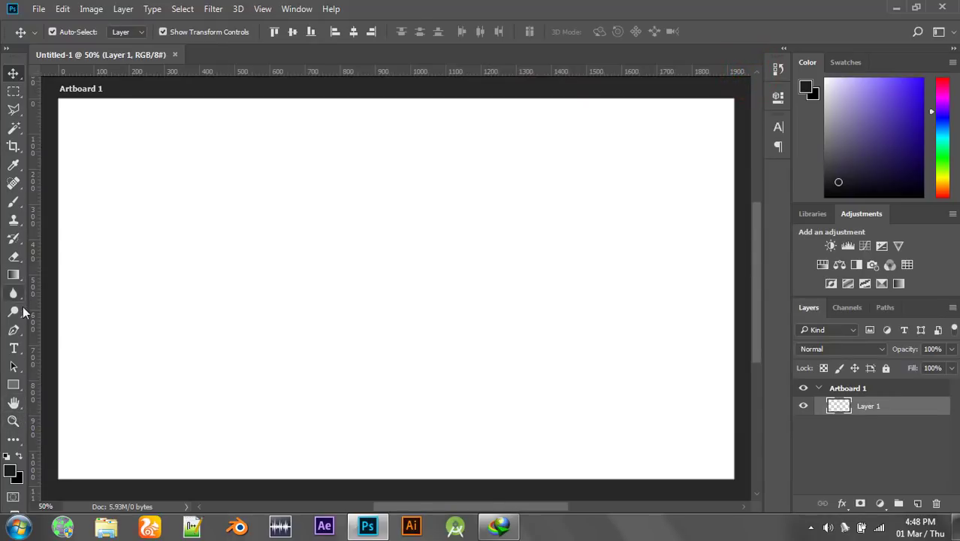
# Type a test Tamil word on the artboard, then undo it to leave Layer 1 empty.
pyautogui.click(13, 348)
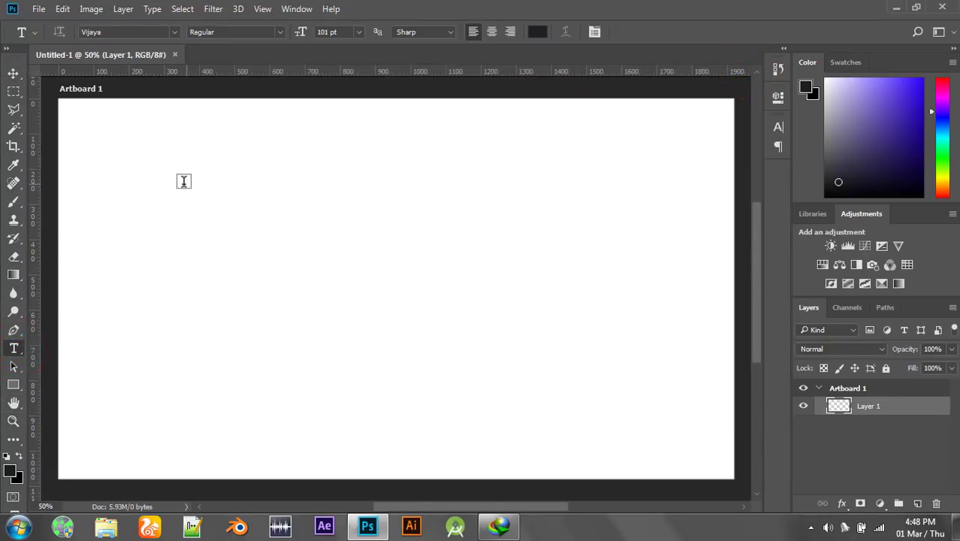
pyautogui.click(183, 181)
pyautogui.write('தமிழ்')
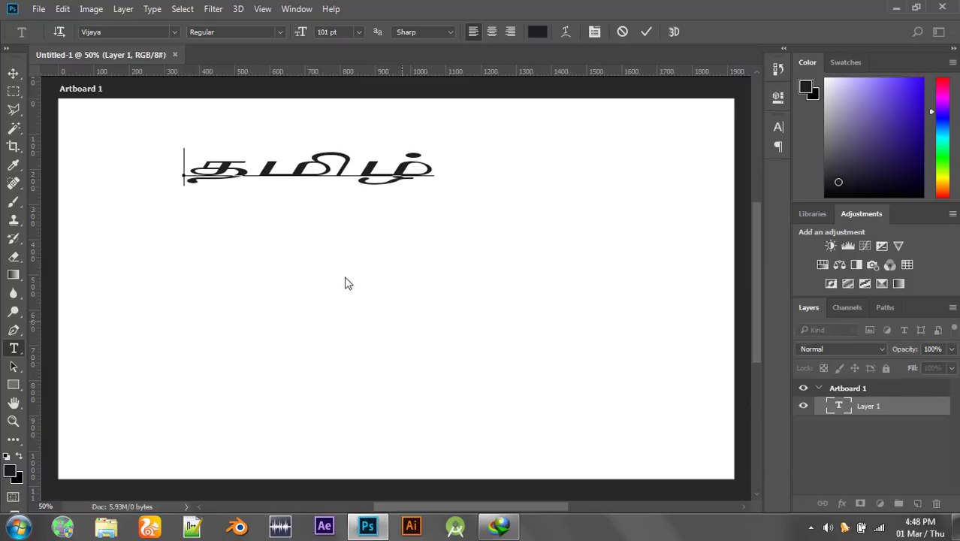
pyautogui.hotkey('ctrl', 'z')
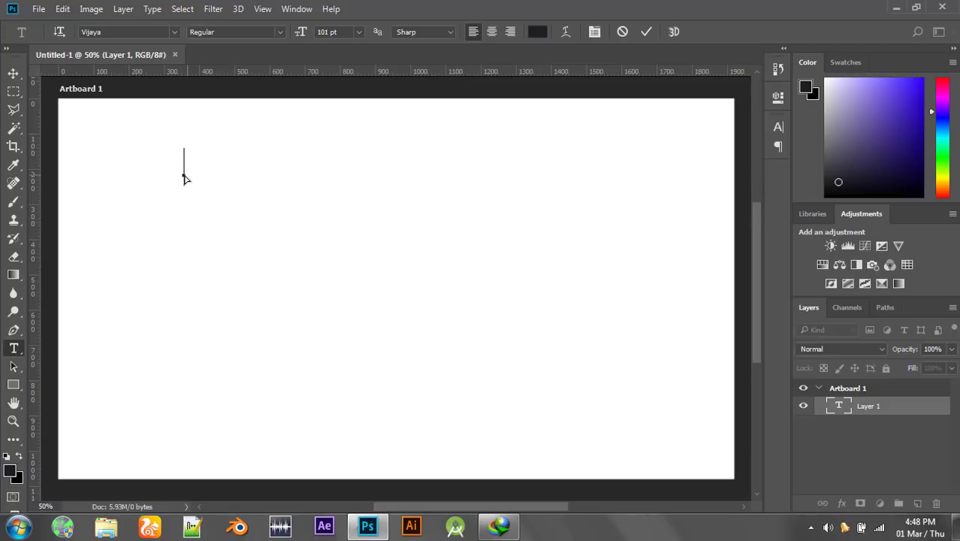
pyautogui.click(184, 176)
pyautogui.click(522, 160)
# Paste the Tamil word தமிழுக்கு near the top of the artboard and move it left.
pyautogui.click(12, 73)
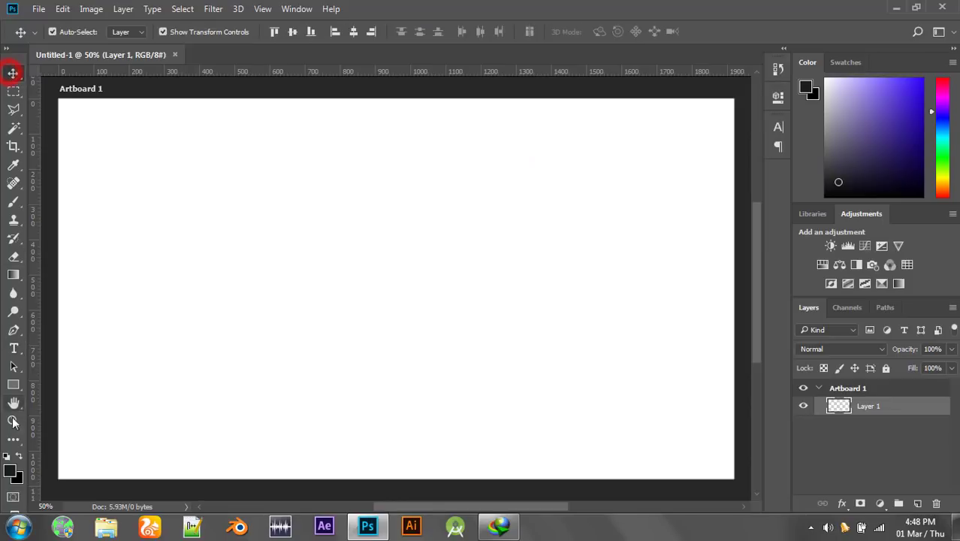
pyautogui.click(14, 349)
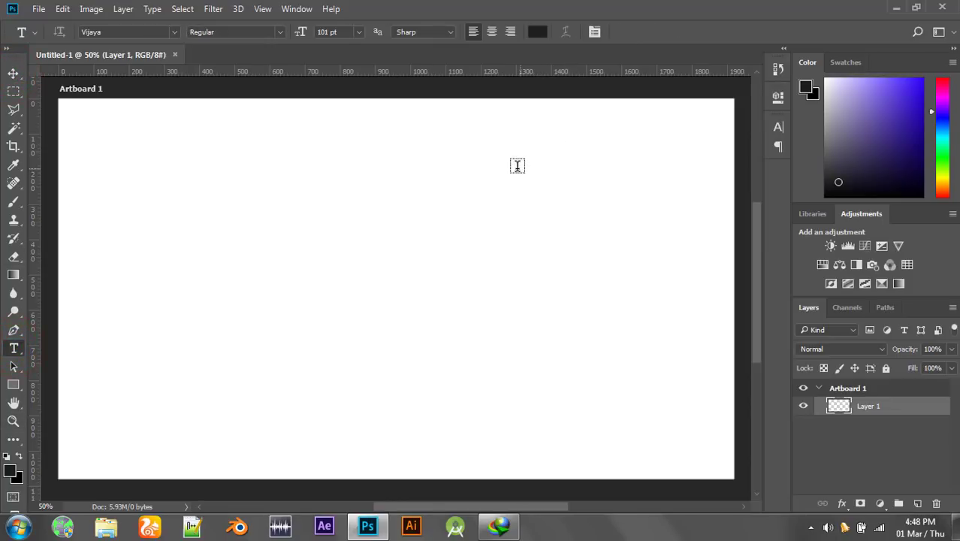
pyautogui.click(518, 166)
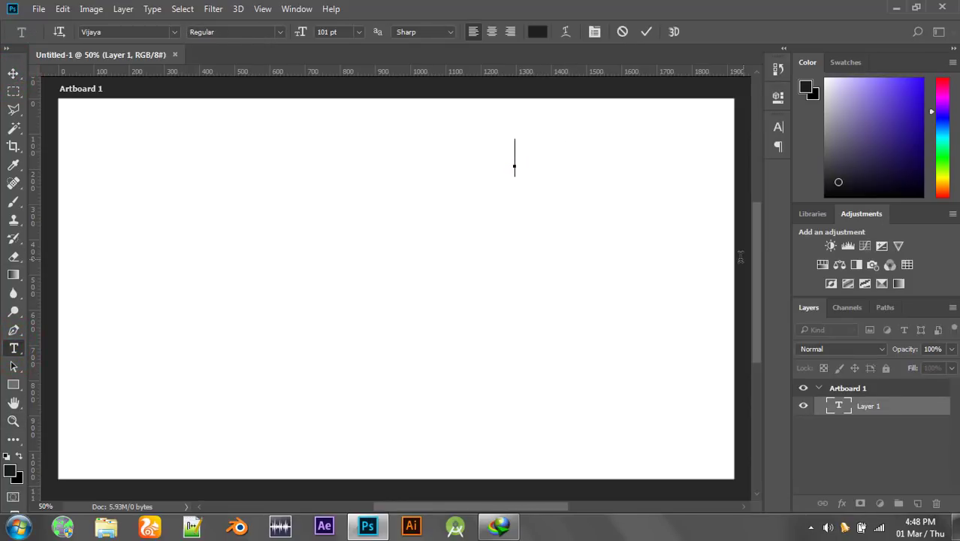
pyautogui.hotkey('ctrl', 'v')
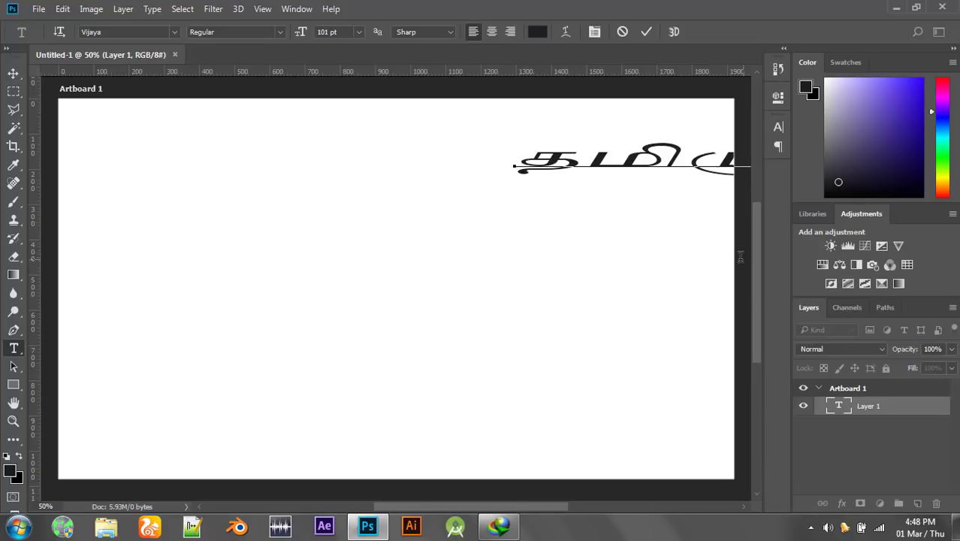
pyautogui.press('ctrl')
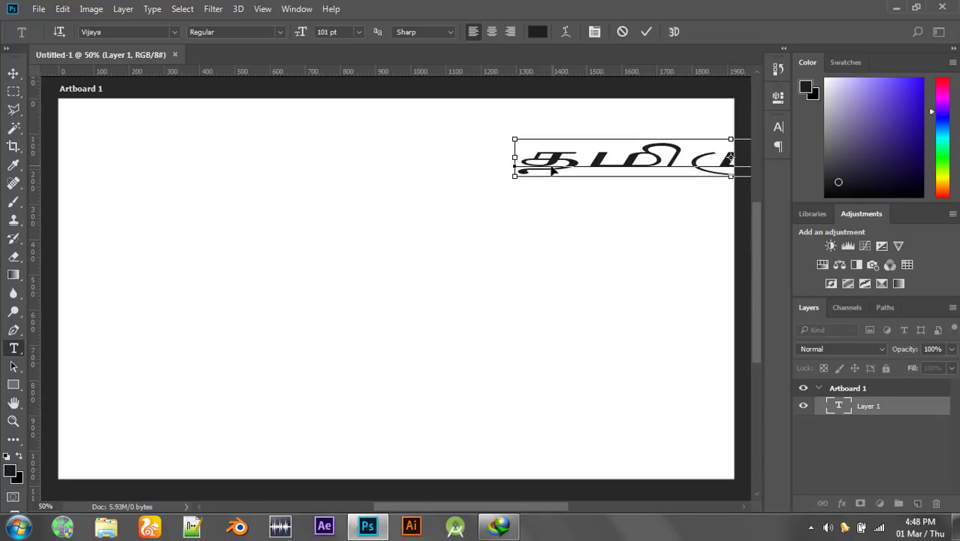
pyautogui.moveTo(551, 166); pyautogui.dragTo(398, 167)
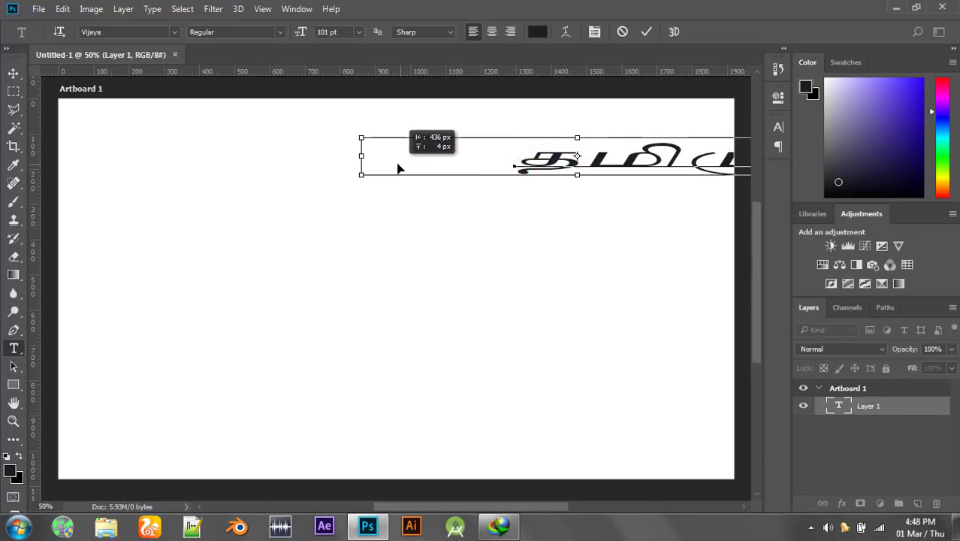
pyautogui.moveTo(478, 168); pyautogui.dragTo(396, 168)
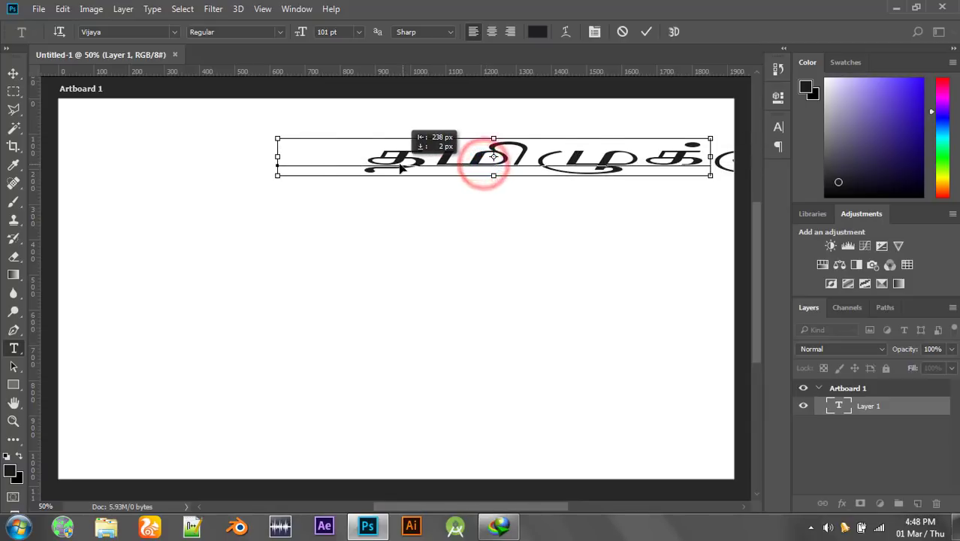
# Select the Tamil word and shrink it from 101 pt to 56 pt.
pyautogui.click(378, 142)
pyautogui.hotkey('ctrl', 'a')
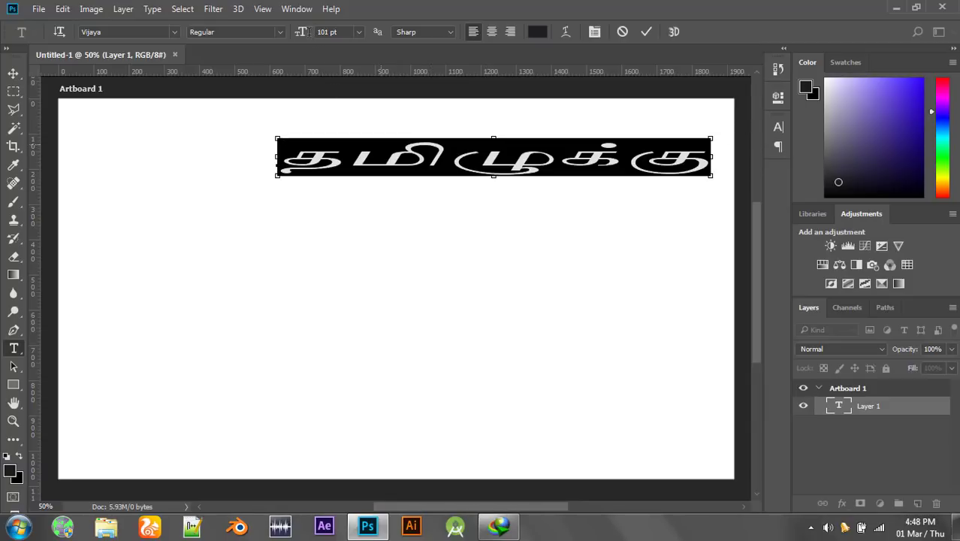
pyautogui.moveTo(299, 33); pyautogui.dragTo(268, 38)
pyautogui.click(778, 125)
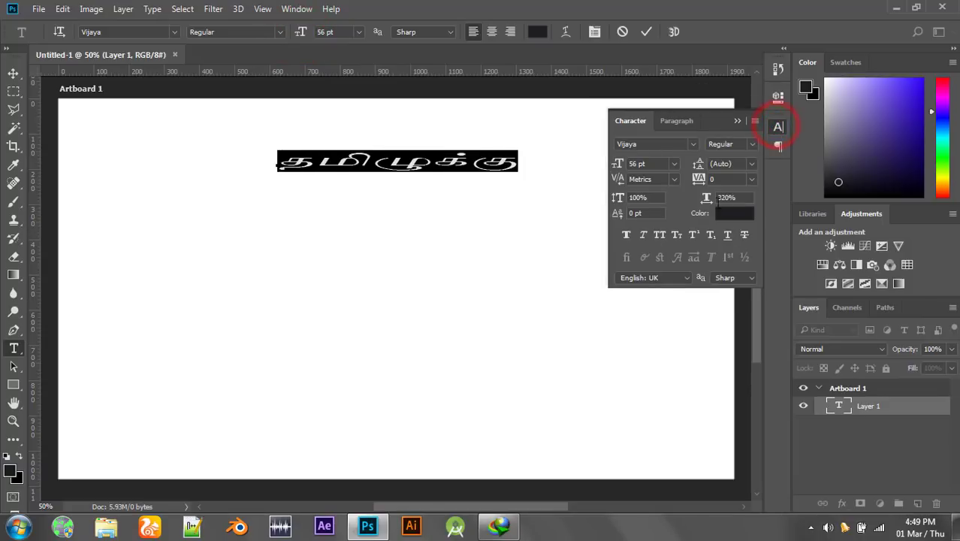
# Reset the word's horizontal scale from 320% to 100% and drag it toward the upper right.
pyautogui.moveTo(706, 196); pyautogui.dragTo(656, 198)
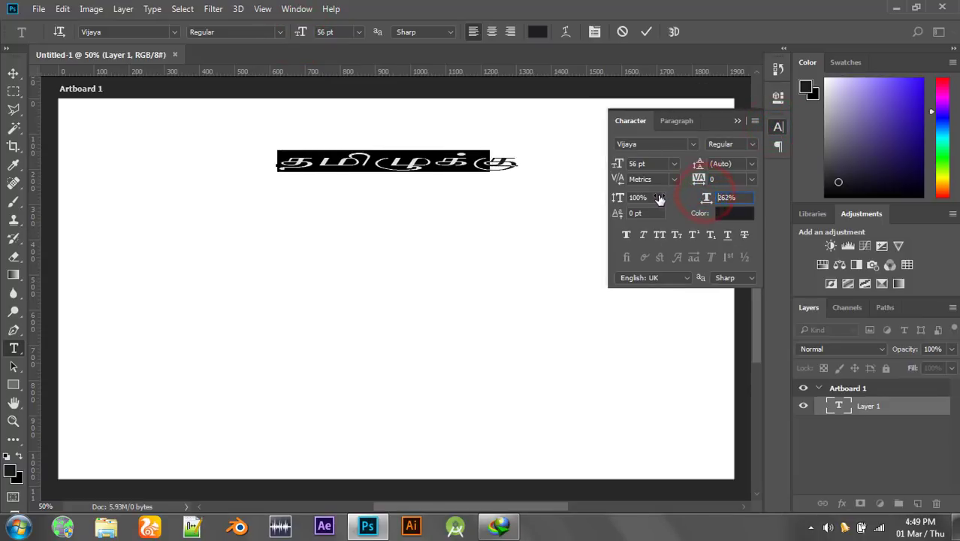
pyautogui.click(702, 196)
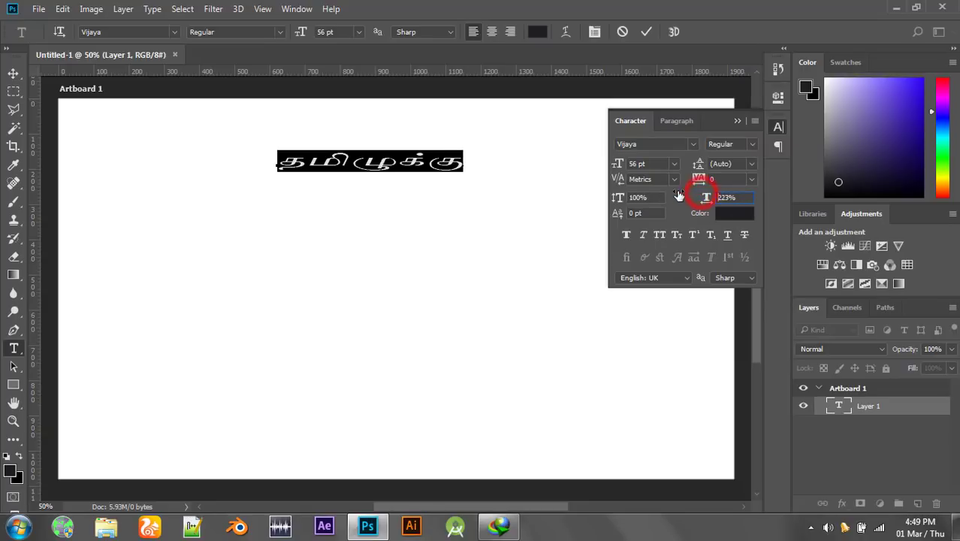
pyautogui.click(727, 198)
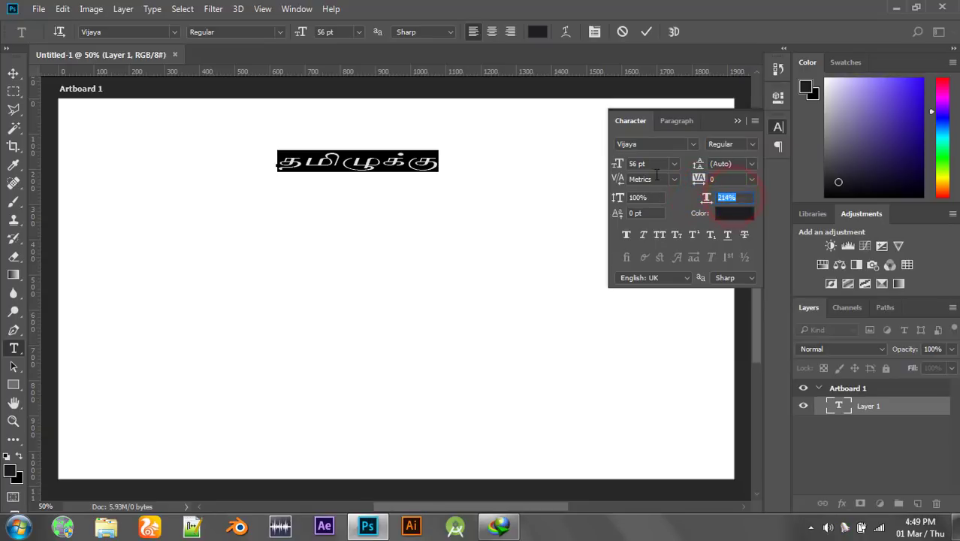
pyautogui.write('1000')
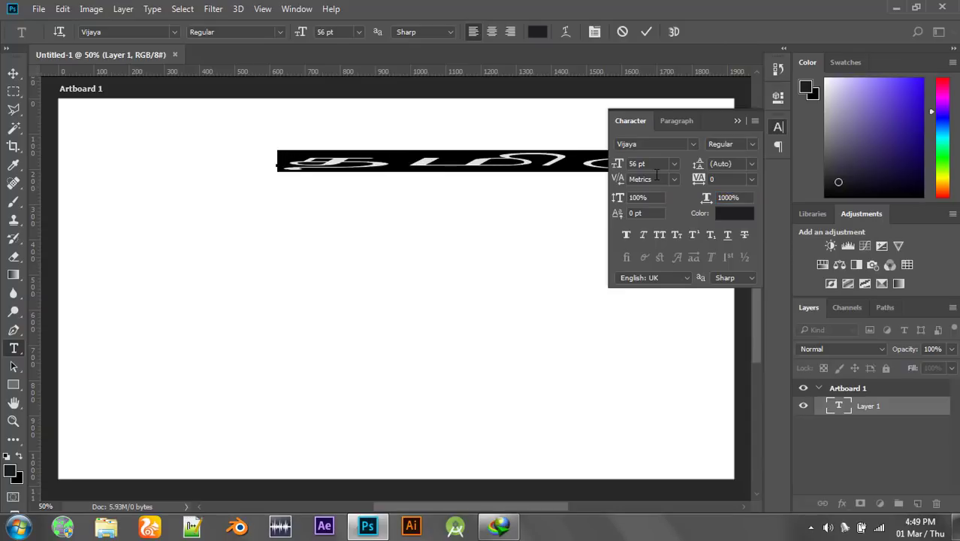
pyautogui.click(727, 198)
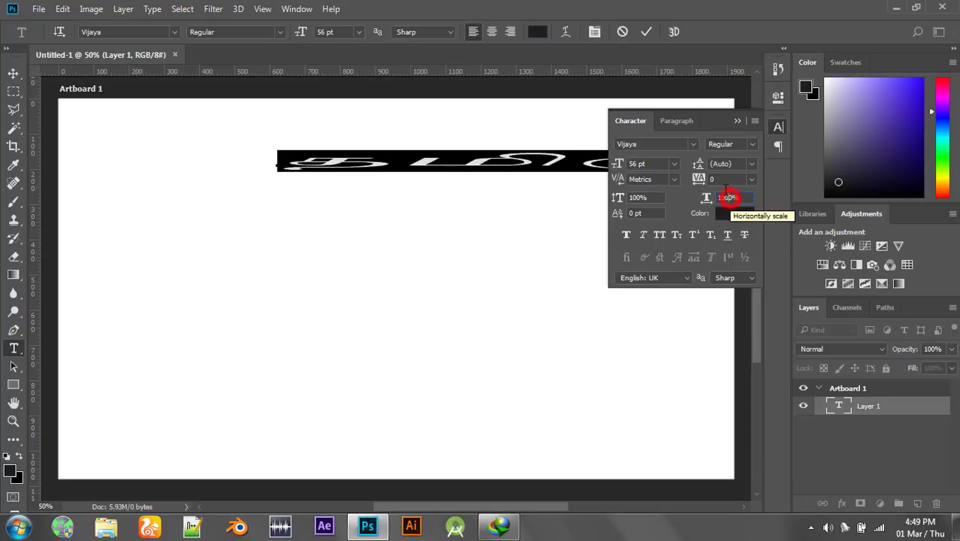
pyautogui.write('100')
pyautogui.press('Return')
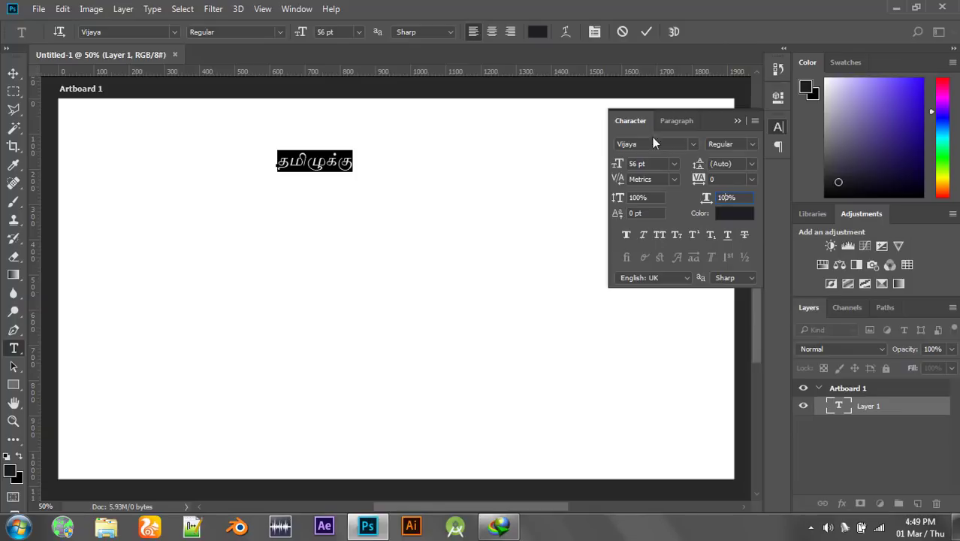
pyautogui.click(12, 75)
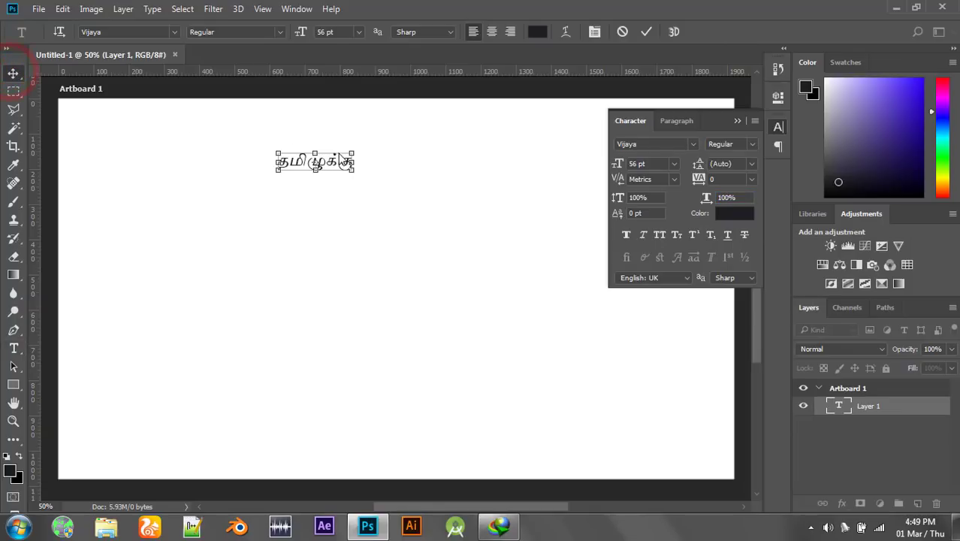
pyautogui.moveTo(302, 160); pyautogui.dragTo(552, 170)
# Add the lines அமுதென்று and பேர் under தமிழுக்கு, enlarging all text to 116 pt.
pyautogui.click(739, 121)
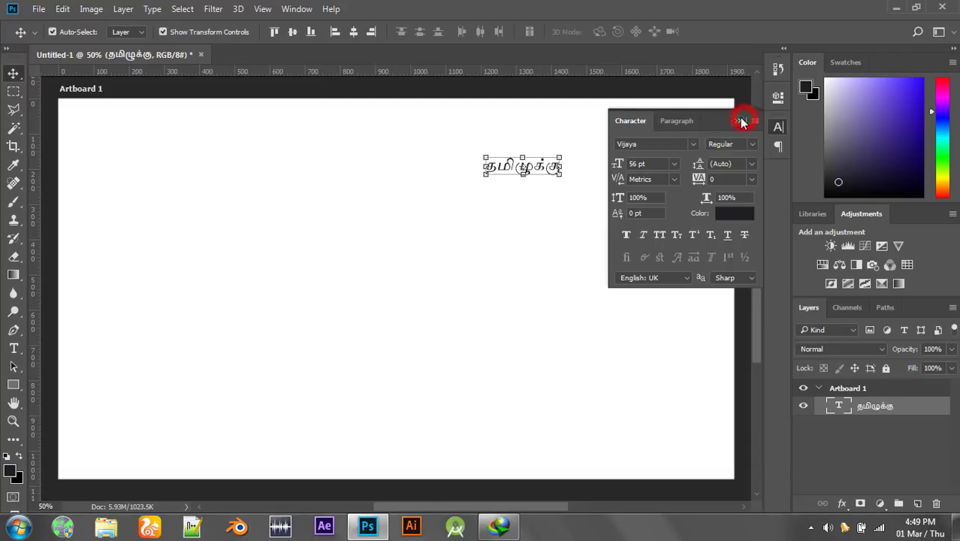
pyautogui.click(13, 349)
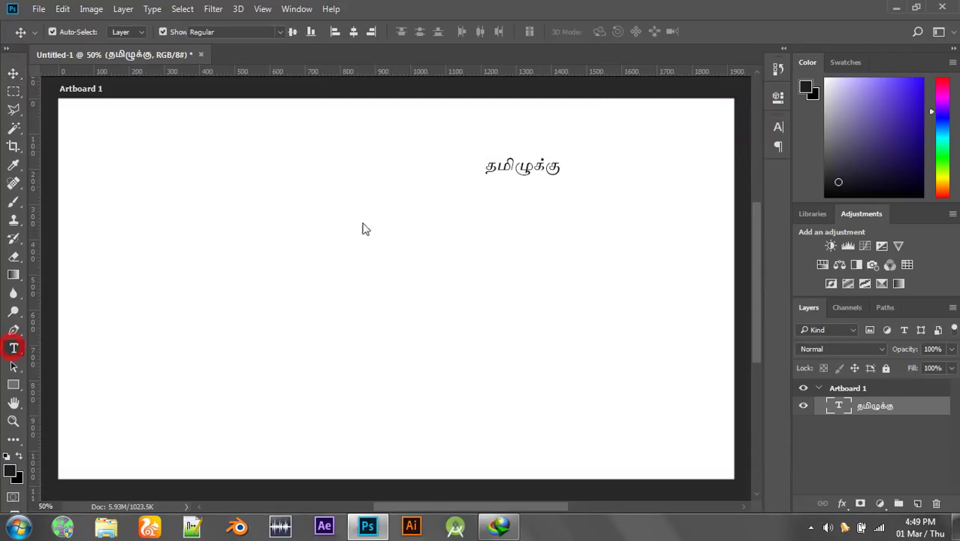
pyautogui.click(558, 167)
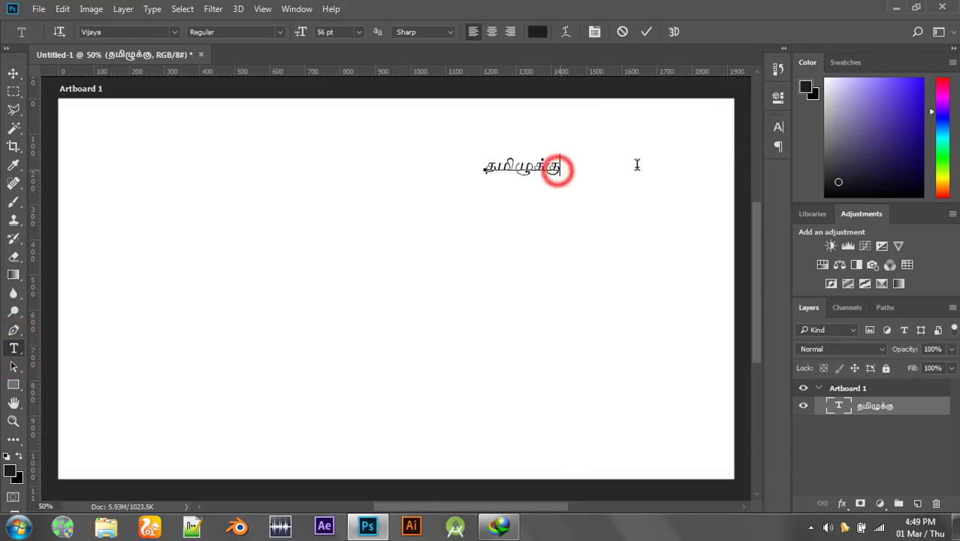
pyautogui.press('Return')
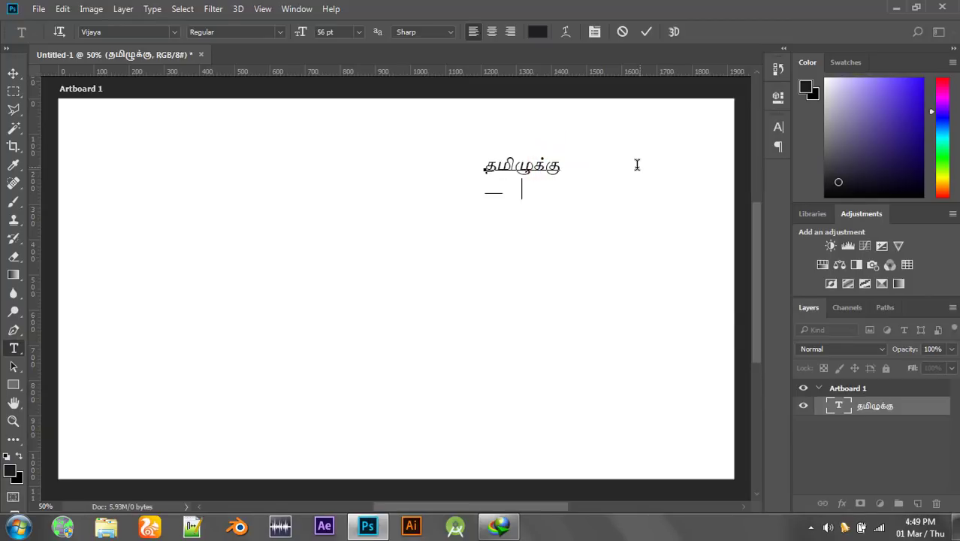
pyautogui.write('அமுதென்று ')
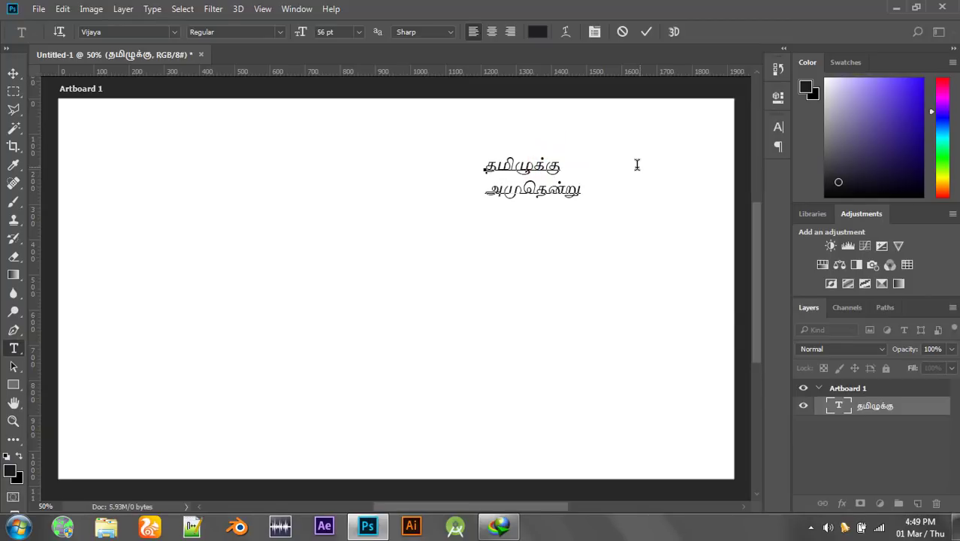
pyautogui.write('பே')
pyautogui.write('ர்')
pyautogui.hotkey('ctrl', 'a')
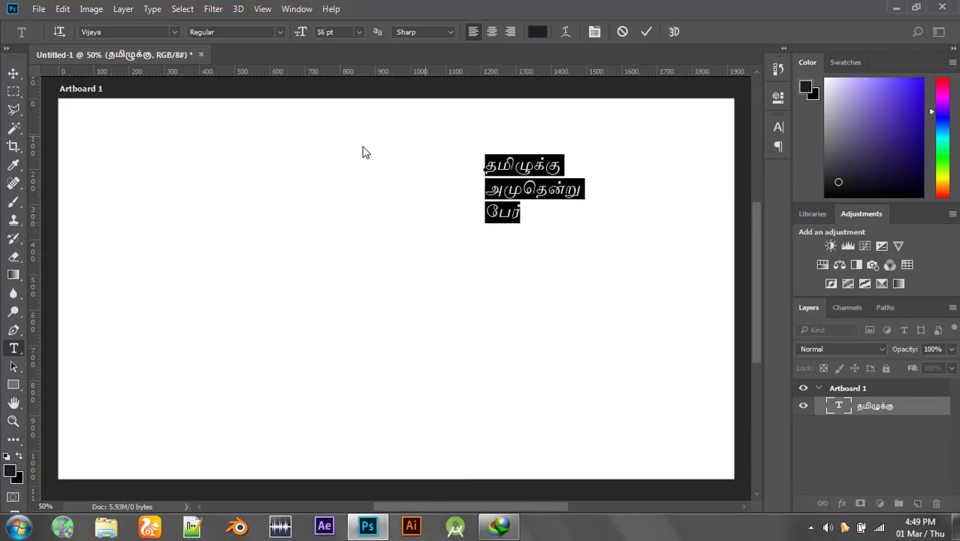
pyautogui.moveTo(300, 32); pyautogui.dragTo(344, 38)
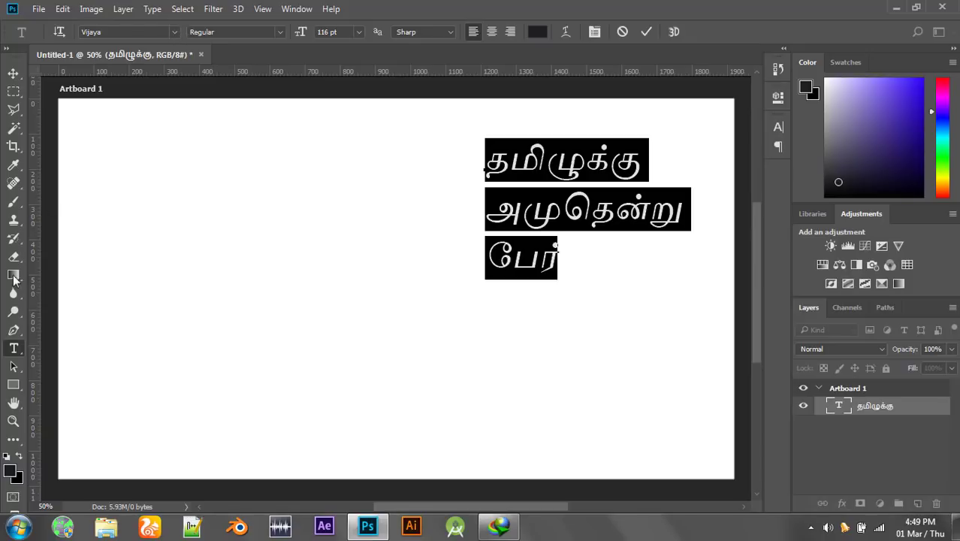
# Apply the AdiraiMaji-SUNDARAM-0830 font to the Tamil lines தமிழுக்கு, அமுதென்று and பேர்.
pyautogui.click(13, 347)
pyautogui.click(181, 33)
pyautogui.click(176, 32)
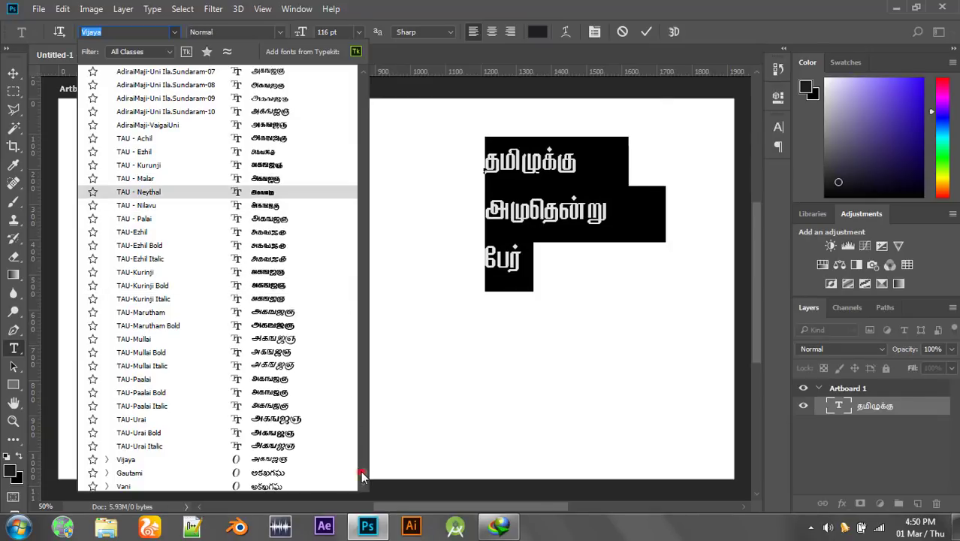
pyautogui.moveTo(360, 470)
pyautogui.mouseDown()
pyautogui.moveTo(357, 418)
pyautogui.moveTo(361, 460)
pyautogui.mouseUp()
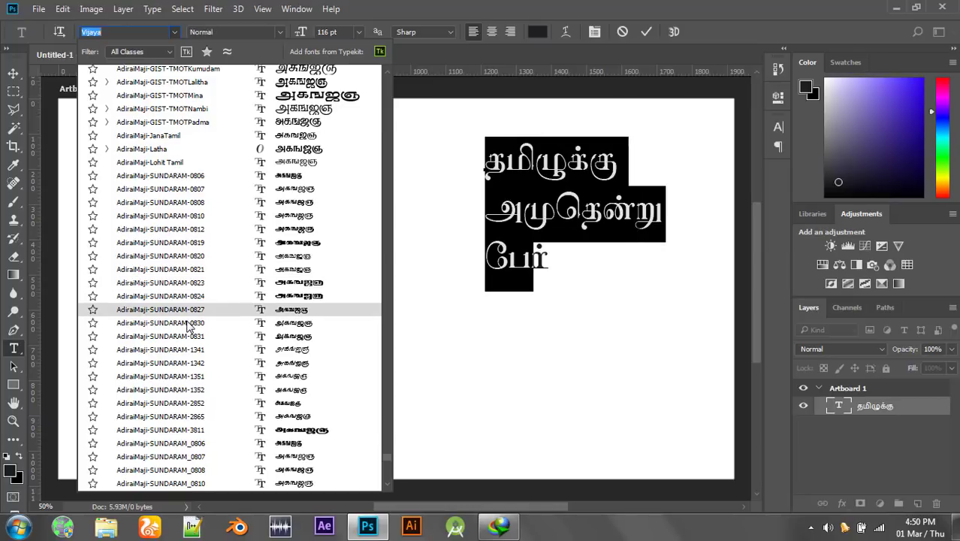
pyautogui.click(187, 323)
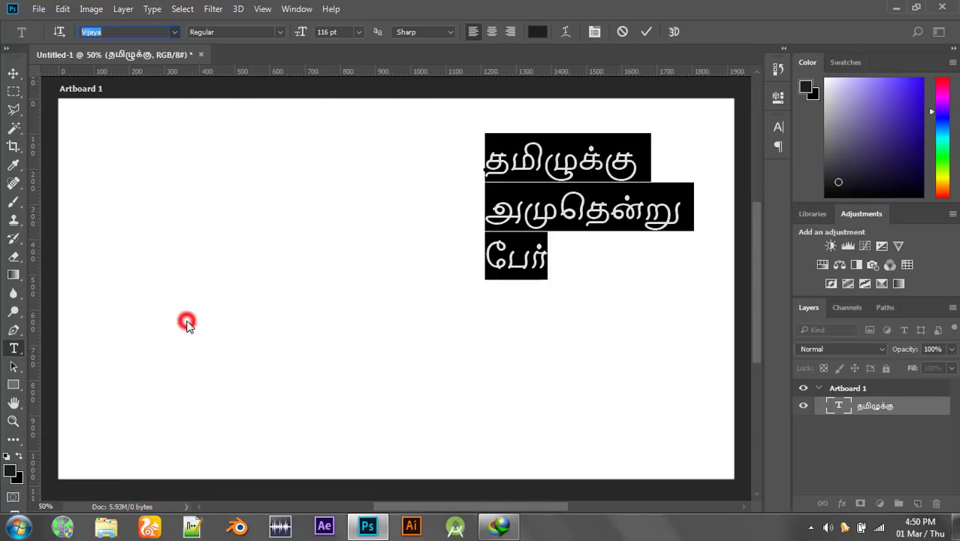
# Add அம்மா as a new line after பேர் and start another line.
pyautogui.click(557, 259)
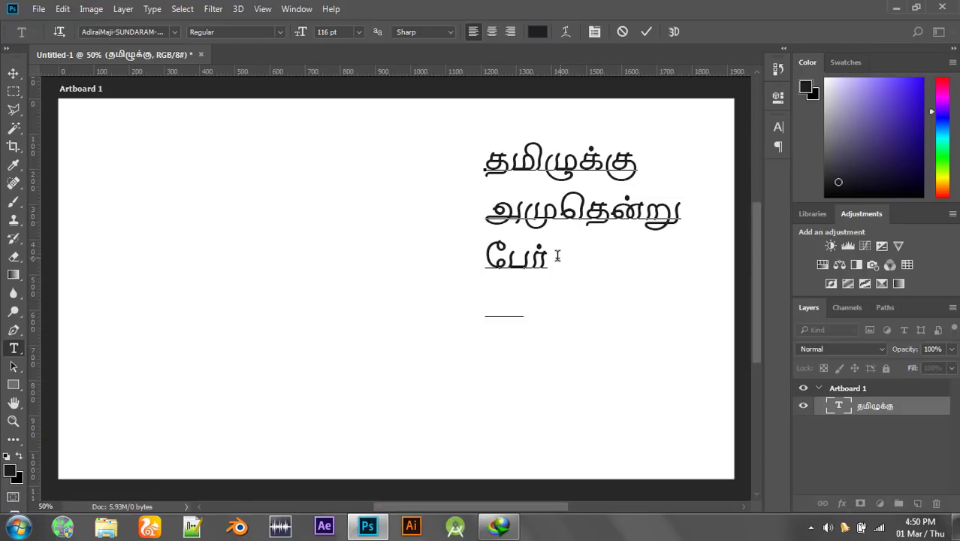
pyautogui.write('அம்மா')
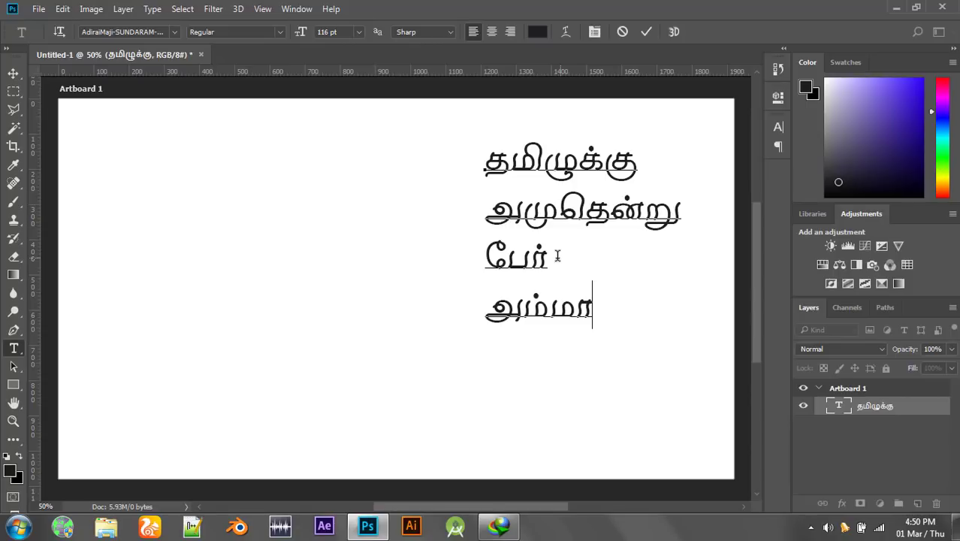
pyautogui.press('Return')
# Enter 'English...' as the fifth line, fixing the typo, and select all the layer text.
pyautogui.write('E')
pyautogui.write('nglsh')
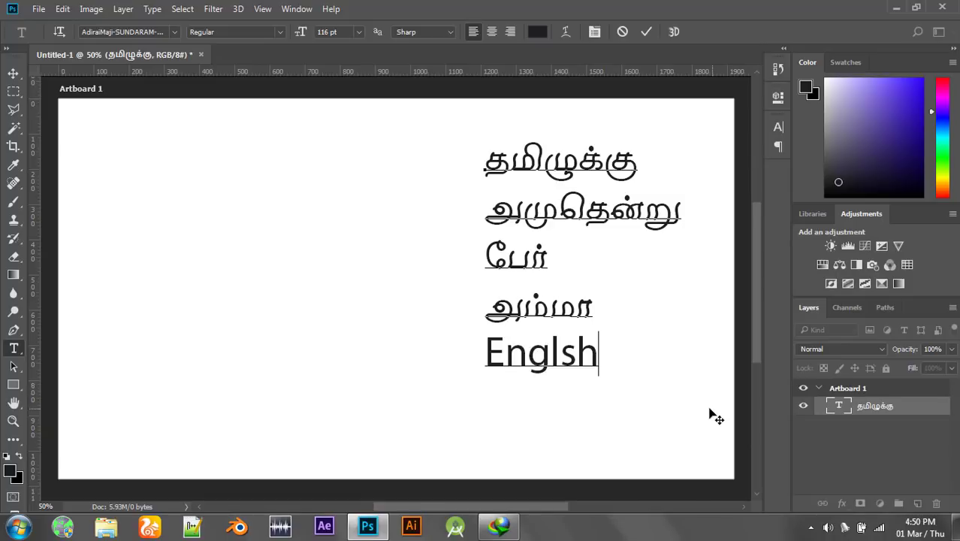
pyautogui.press('Left')
pyautogui.press('Left')
pyautogui.press('Delete')
pyautogui.press('Delete')
pyautogui.write('ish')
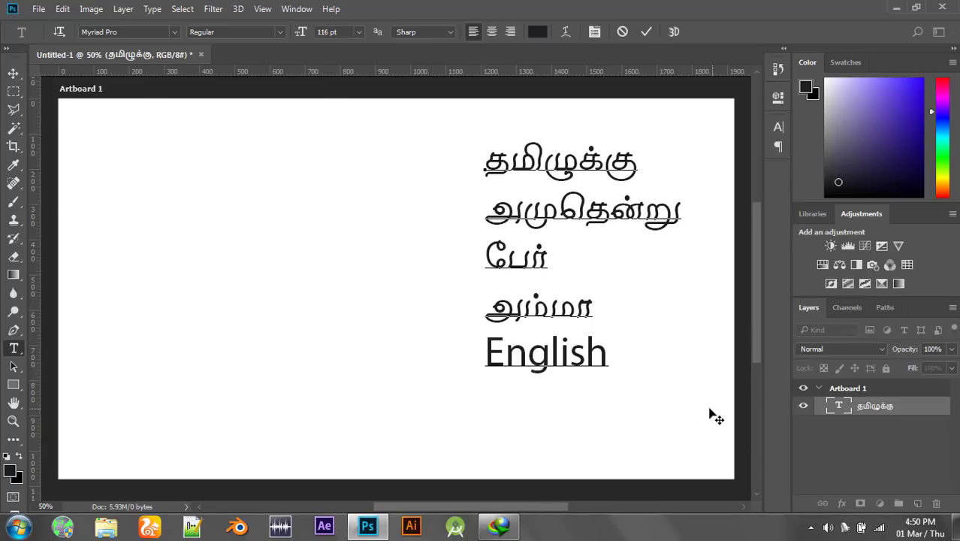
pyautogui.write('...')
pyautogui.hotkey('ctrl', 'a')
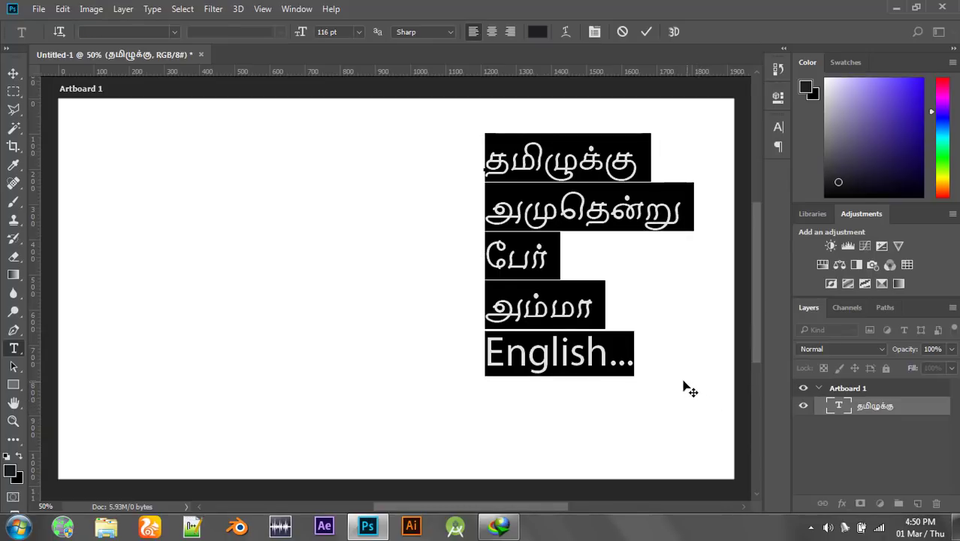